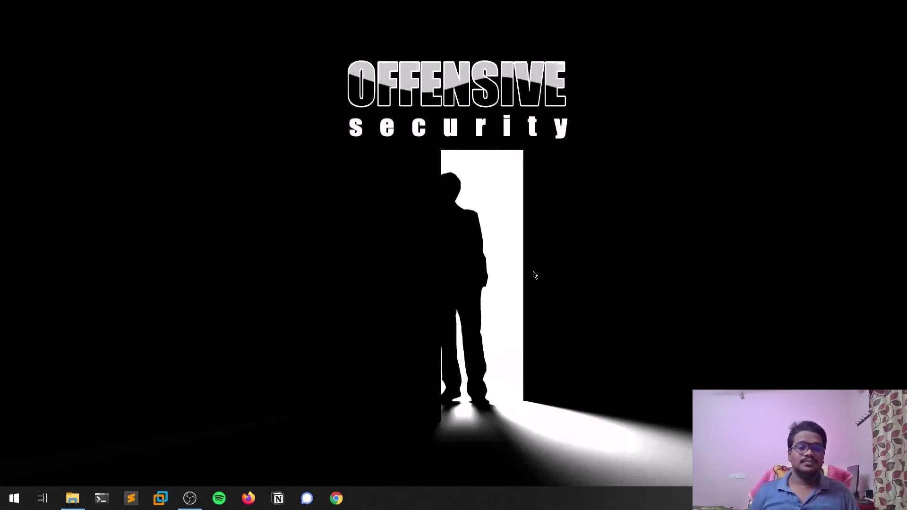
Open the istockphoto-488436652 selfie image from the OSINT folder on the Desktop
{"action": "left_click", "coordinate": [65, 505]}
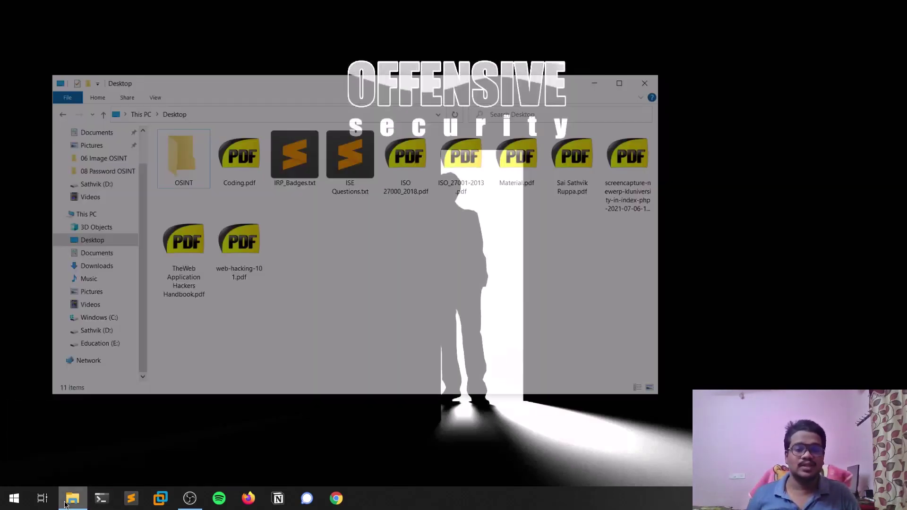
{"action": "left_click", "coordinate": [188, 119]}
{"action": "double_click", "coordinate": [188, 120]}
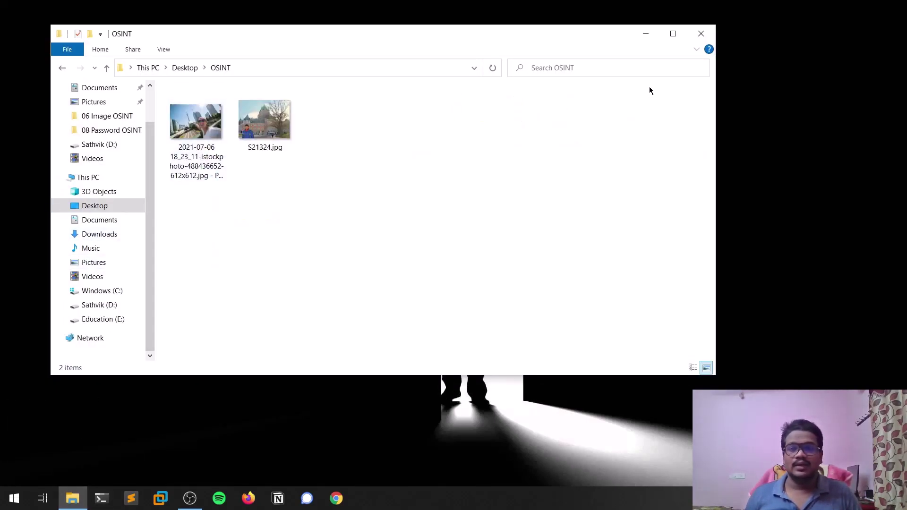
{"action": "double_click", "coordinate": [203, 130]}
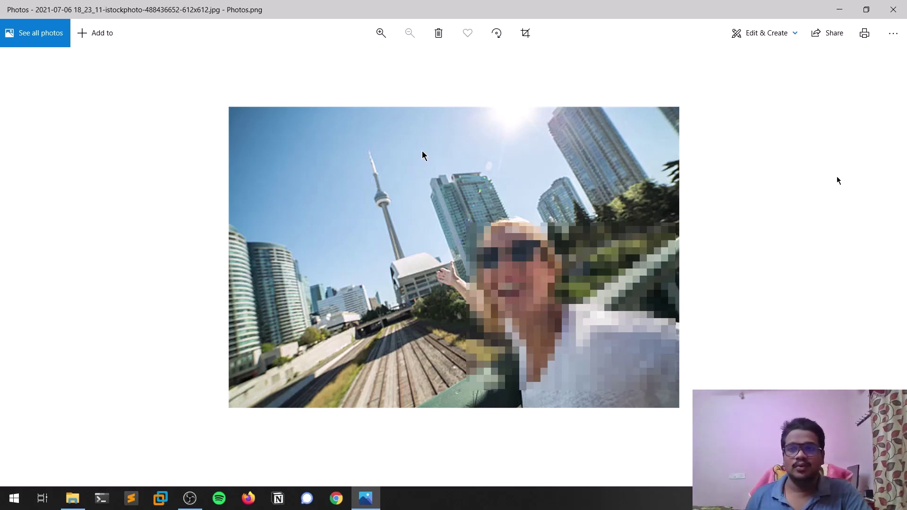
Check the photo's file information, then examine the skyline and tower at a larger zoom
{"action": "left_click", "coordinate": [894, 34]}
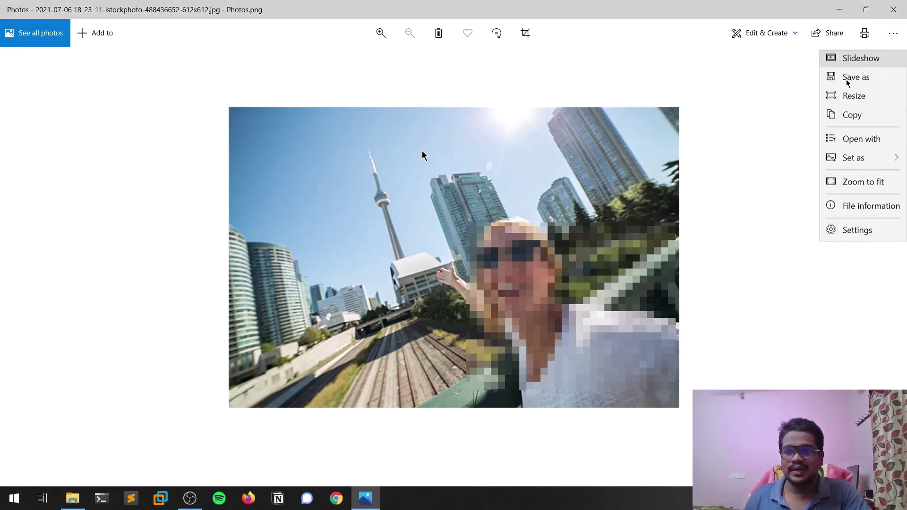
{"action": "left_click", "coordinate": [851, 219]}
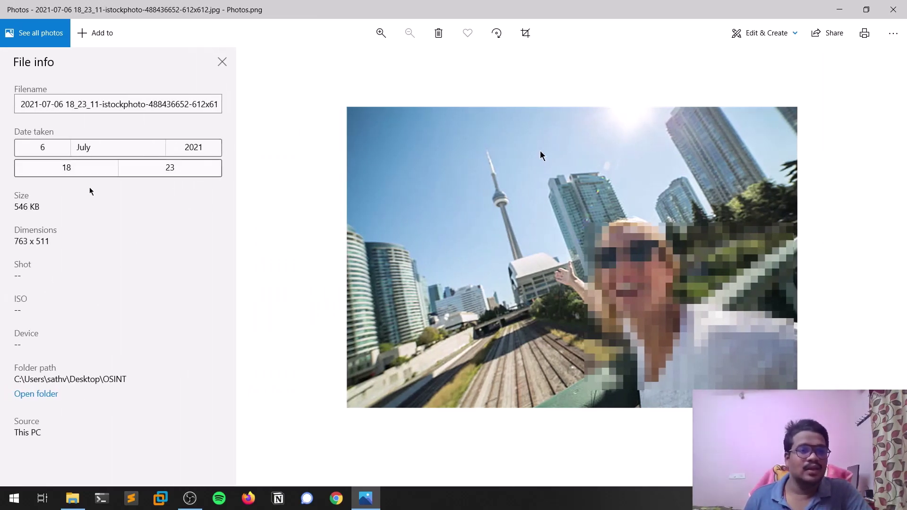
{"action": "left_click", "coordinate": [223, 70]}
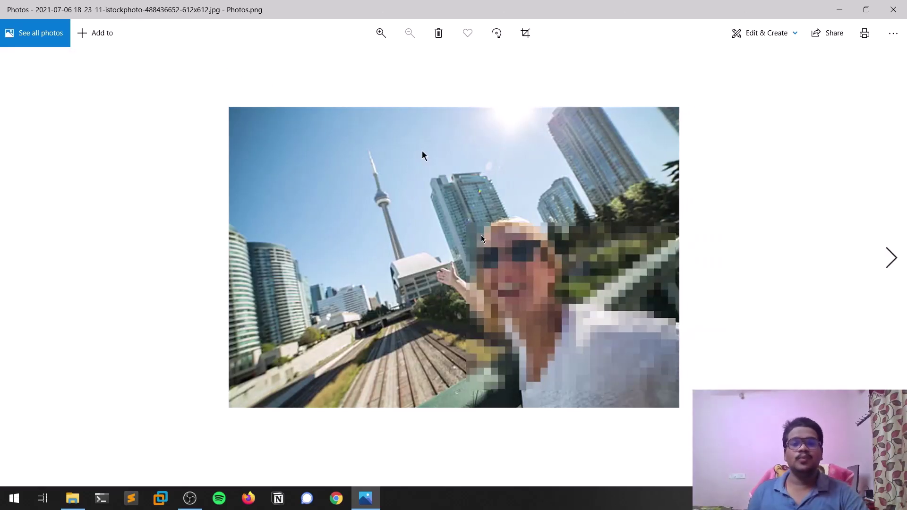
{"action": "key", "text": "ctrl+plus"}
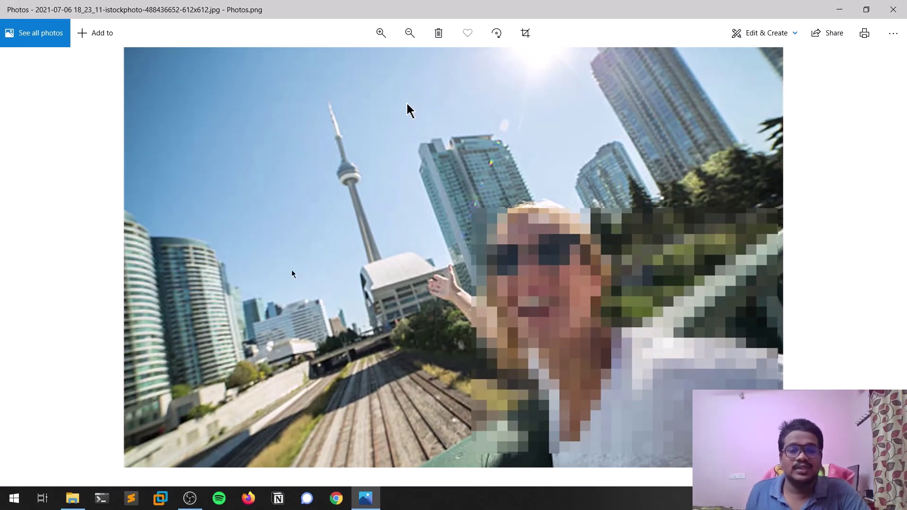
{"action": "key", "text": "ctrl+minus"}
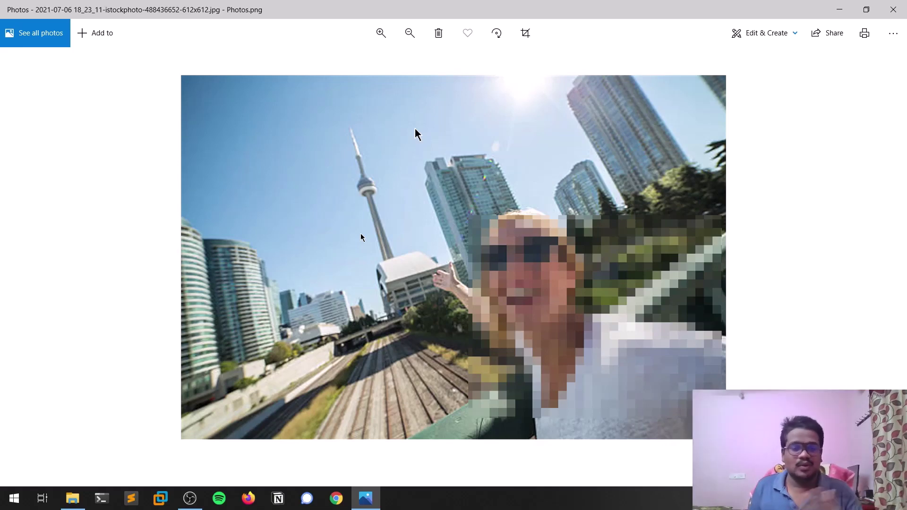
Switch to Firefox, load google.com and go to Google Images, dismissing the search suggestion notice
{"action": "left_click", "coordinate": [259, 504]}
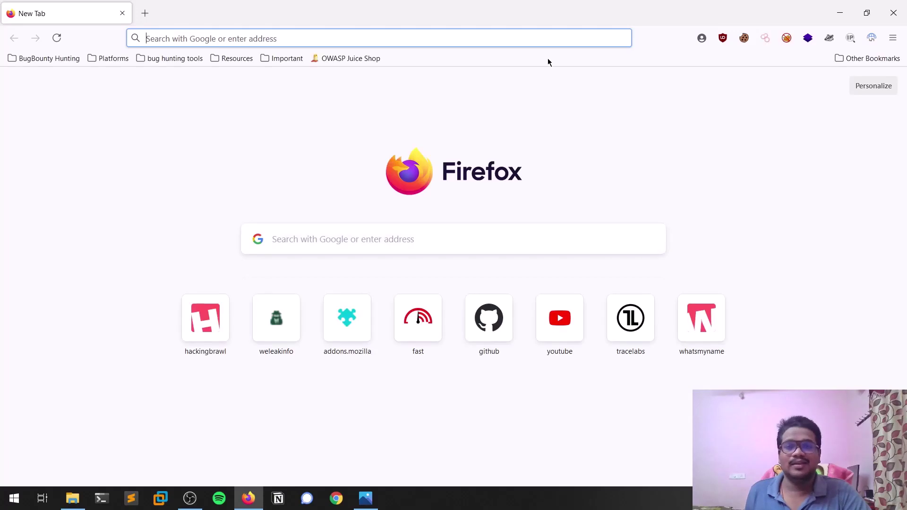
{"action": "left_click", "coordinate": [562, 40]}
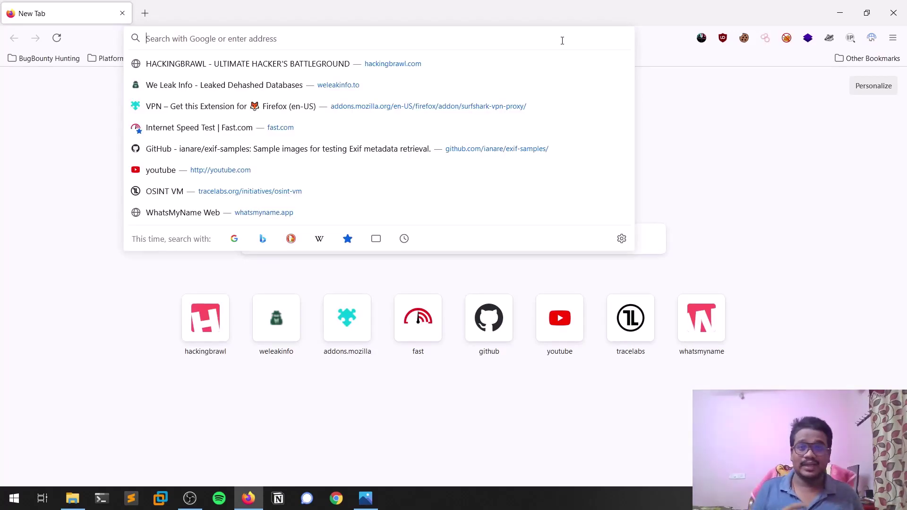
{"action": "type", "text": "google.com/"}
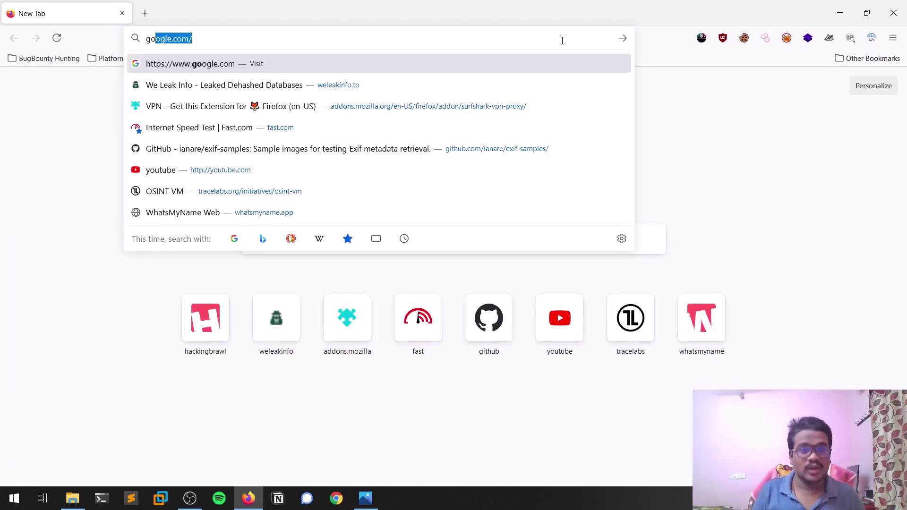
{"action": "key", "text": "Return"}
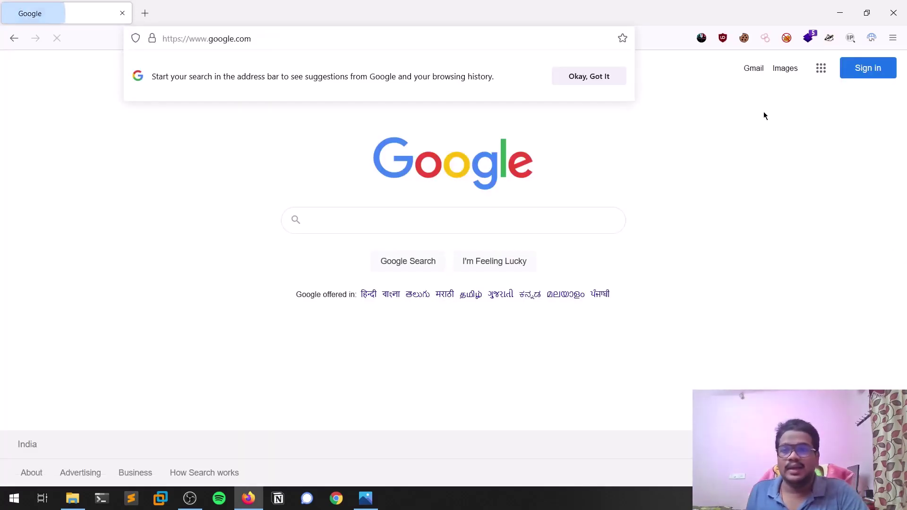
{"action": "left_click", "coordinate": [589, 76]}
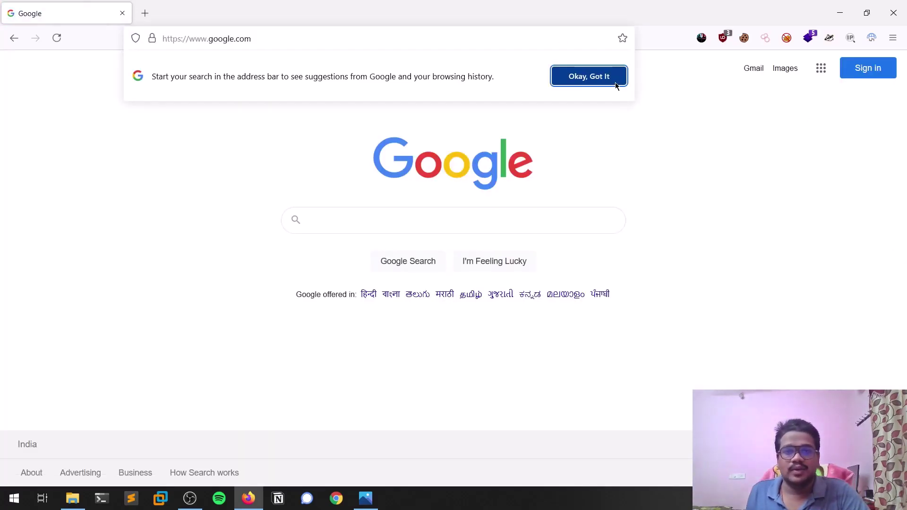
{"action": "left_click", "coordinate": [783, 70]}
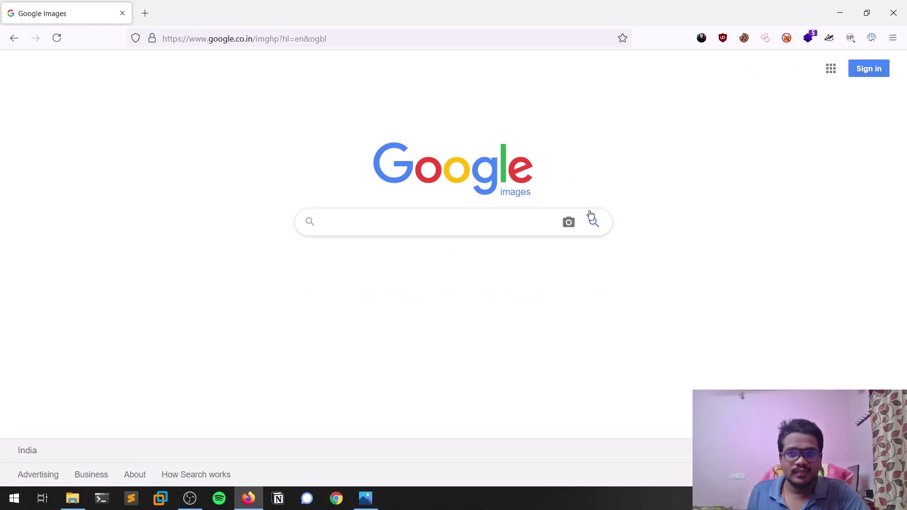
Run a reverse image search by uploading the istockphoto-488436652 selfie image from the OSINT folder
{"action": "left_click", "coordinate": [570, 223]}
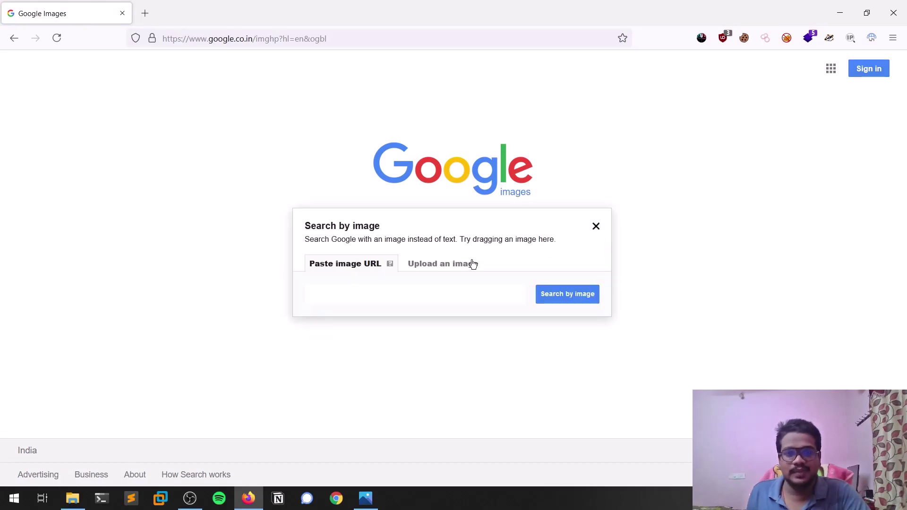
{"action": "left_click", "coordinate": [440, 268]}
{"action": "left_click", "coordinate": [335, 303]}
{"action": "double_click", "coordinate": [137, 97]}
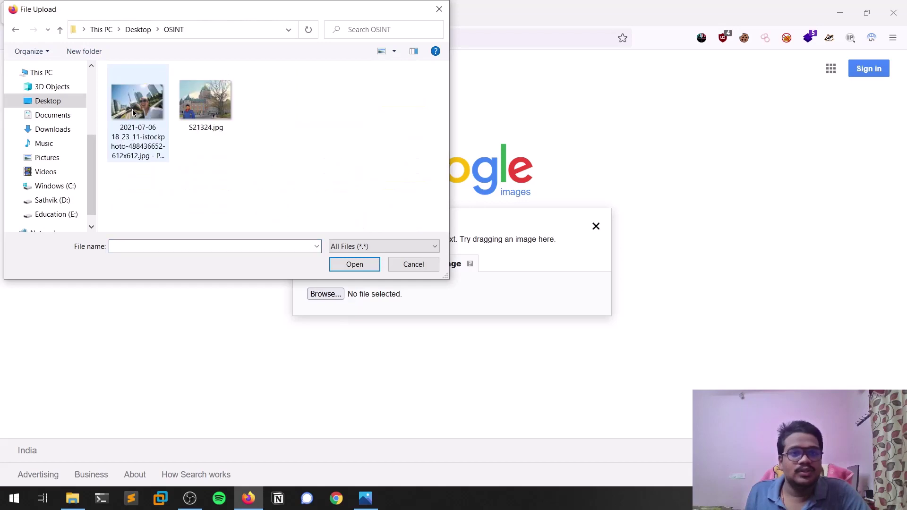
{"action": "left_click", "coordinate": [127, 114]}
{"action": "double_click", "coordinate": [128, 113]}
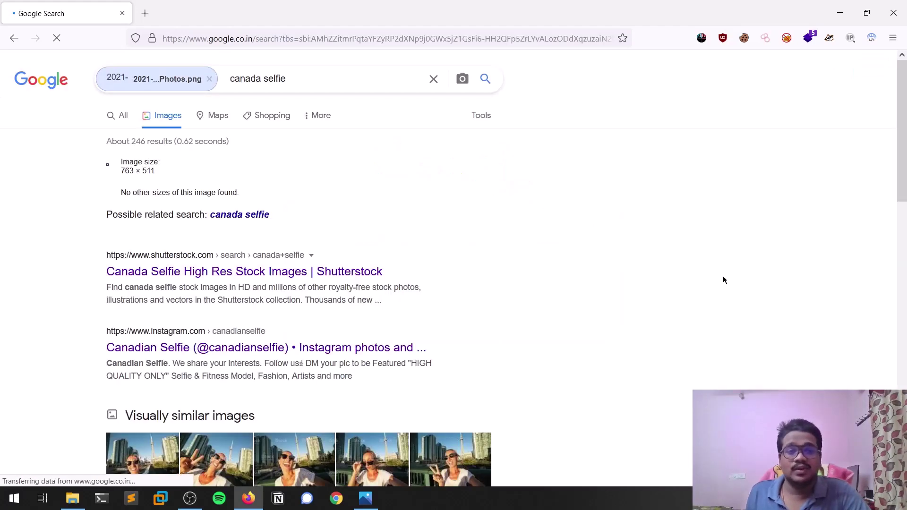
Examine the reverse search results, including the visually similar images and the pages with matching images, for clues to the location
{"action": "scroll", "coordinate": [723, 280], "scroll_direction": "down", "scroll_amount": 2}
{"action": "scroll", "coordinate": [723, 280], "scroll_direction": "down", "scroll_amount": 6}
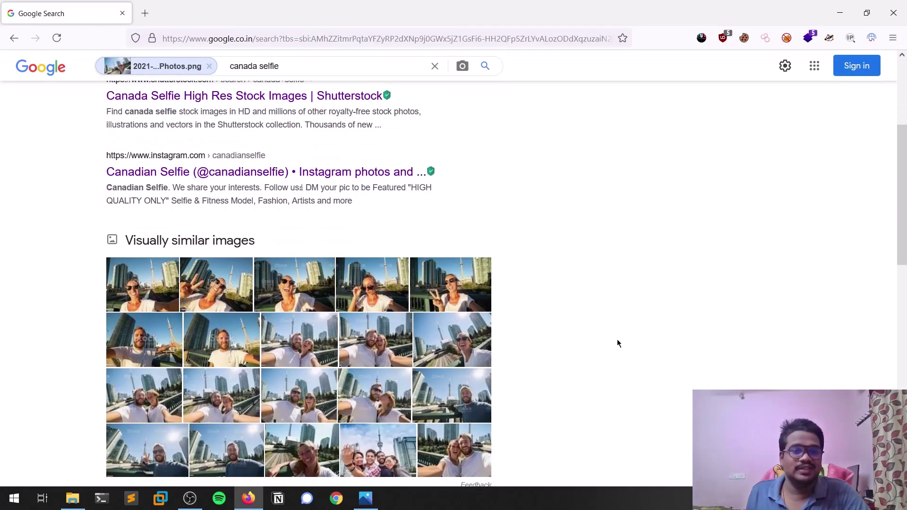
{"action": "scroll", "coordinate": [425, 234], "scroll_direction": "down", "scroll_amount": 4}
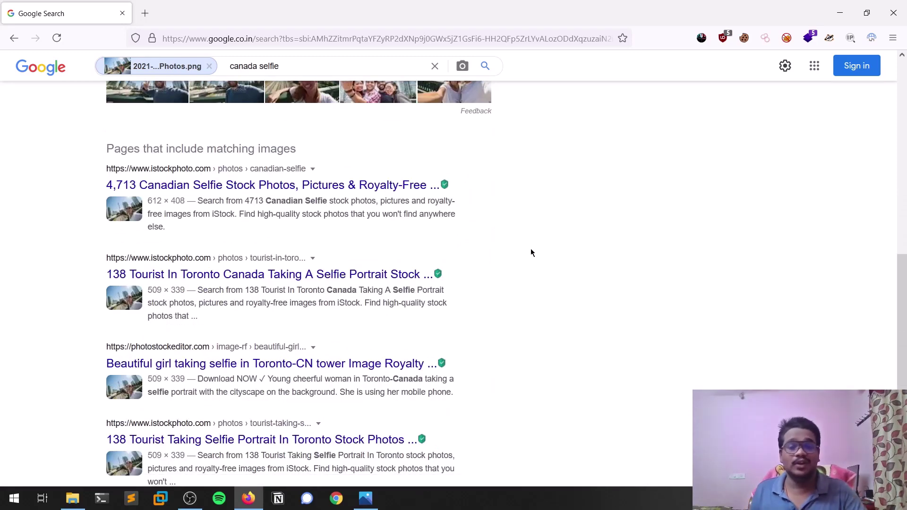
{"action": "scroll", "coordinate": [548, 251], "scroll_direction": "up", "scroll_amount": 9}
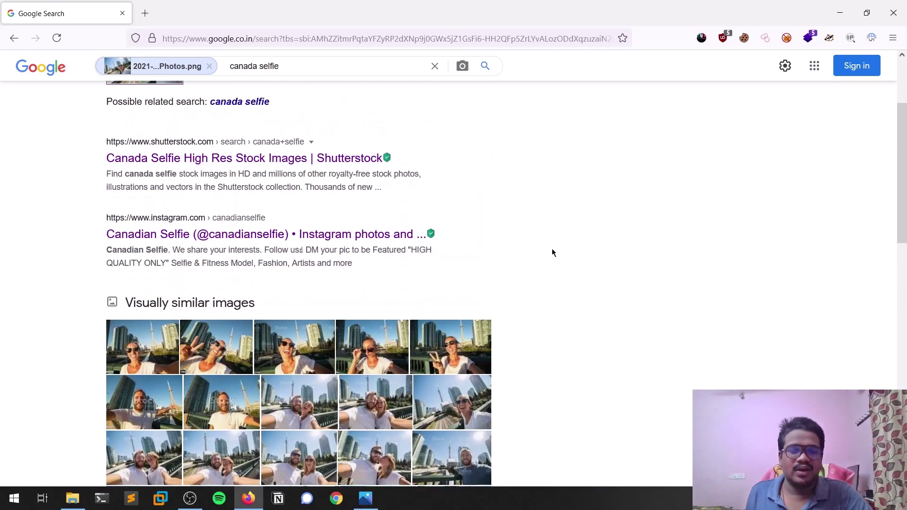
{"action": "scroll", "coordinate": [448, 171], "scroll_direction": "up", "scroll_amount": 1}
{"action": "scroll", "coordinate": [447, 171], "scroll_direction": "up", "scroll_amount": 2}
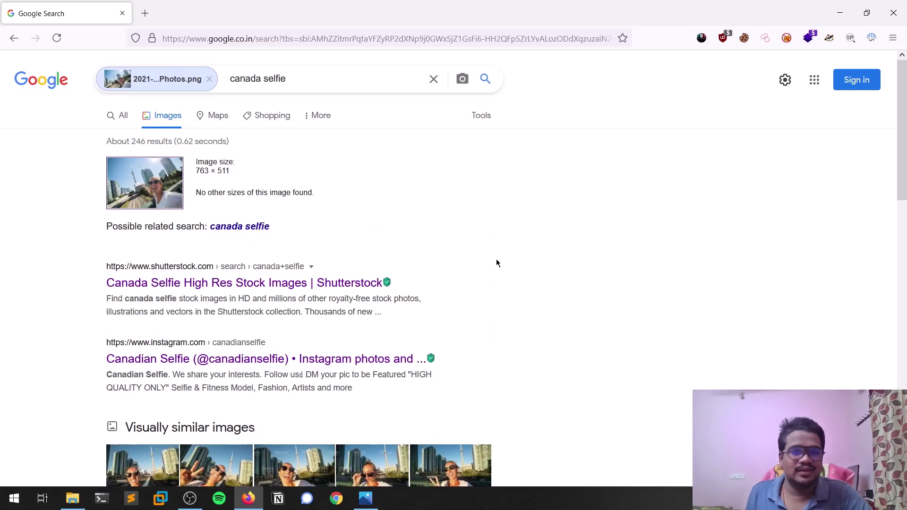
{"action": "scroll", "coordinate": [481, 307], "scroll_direction": "down", "scroll_amount": 4}
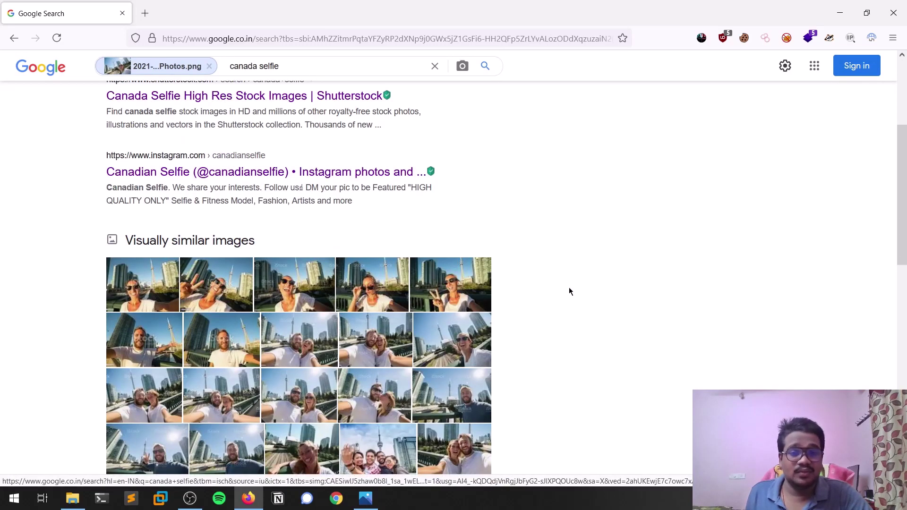
{"action": "scroll", "coordinate": [569, 291], "scroll_direction": "down", "scroll_amount": 3}
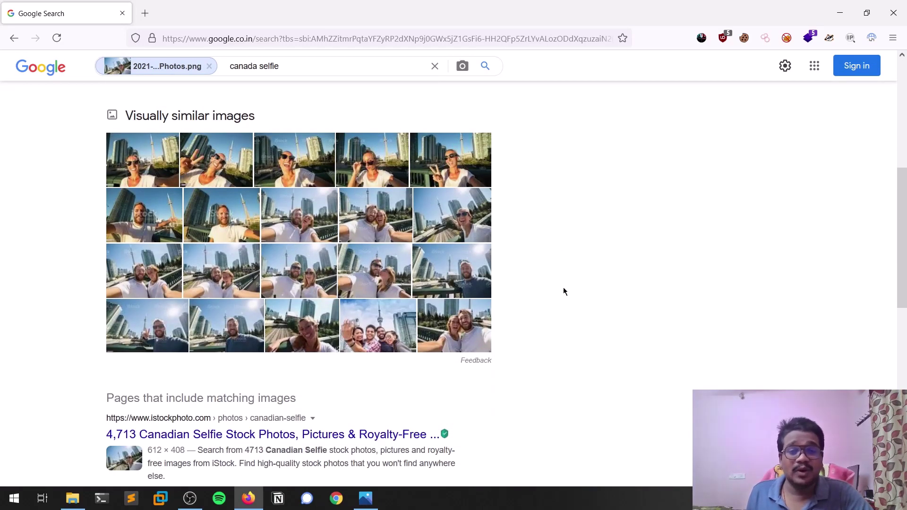
{"action": "scroll", "coordinate": [563, 291], "scroll_direction": "down", "scroll_amount": 5}
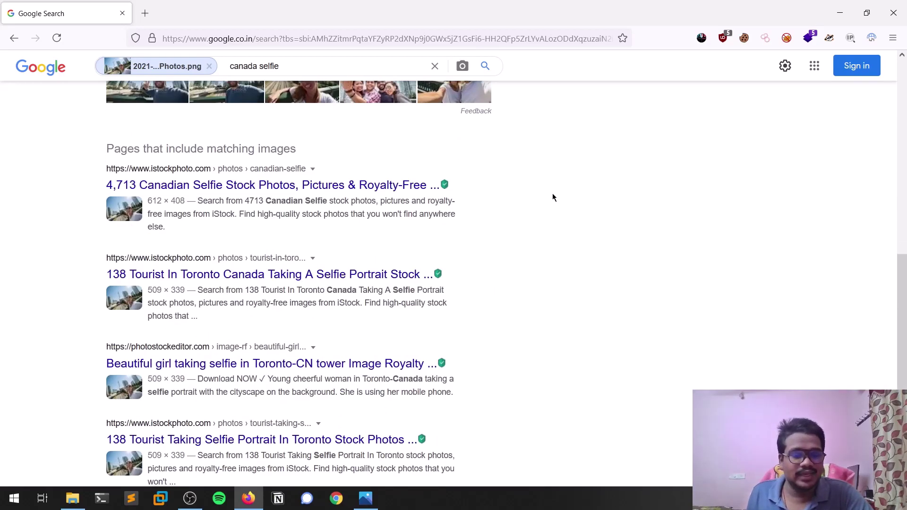
{"action": "scroll", "coordinate": [519, 282], "scroll_direction": "up", "scroll_amount": 5}
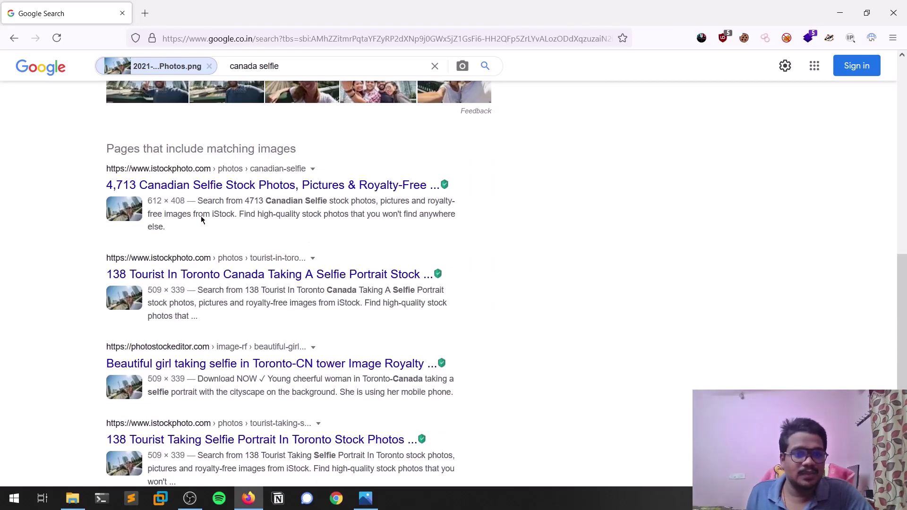
View the photostockeditor.com result about a selfie in Toronto-CN tower in a separate tab, then close that tab
{"action": "scroll", "coordinate": [403, 298], "scroll_direction": "down", "scroll_amount": 2}
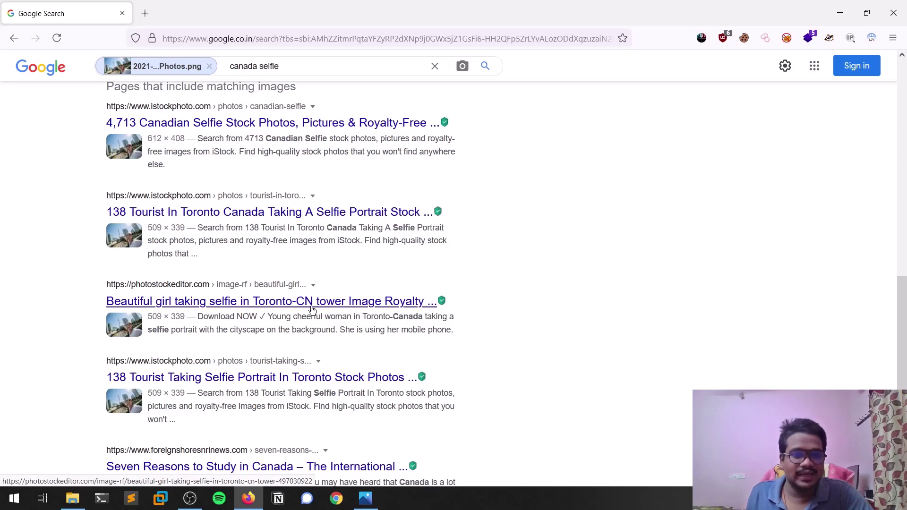
{"action": "right_click", "coordinate": [285, 308]}
{"action": "left_click", "coordinate": [376, 73]}
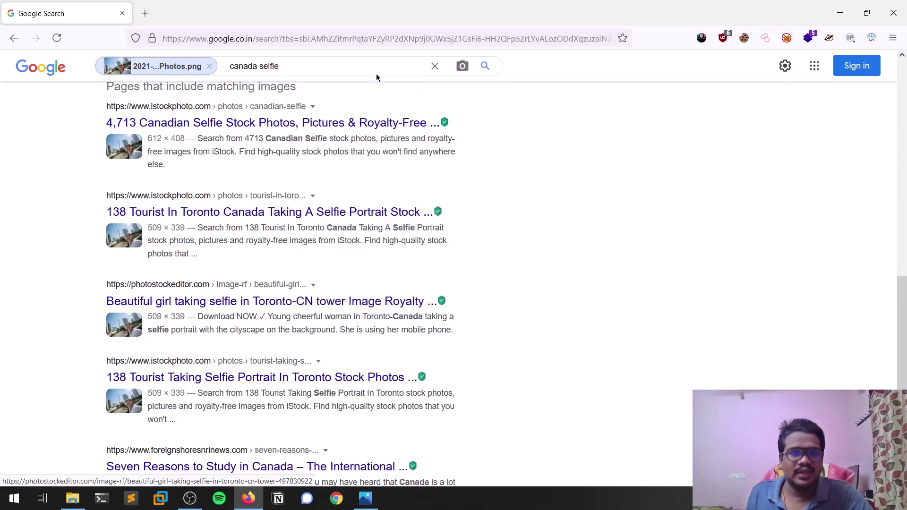
{"action": "left_click", "coordinate": [221, 5]}
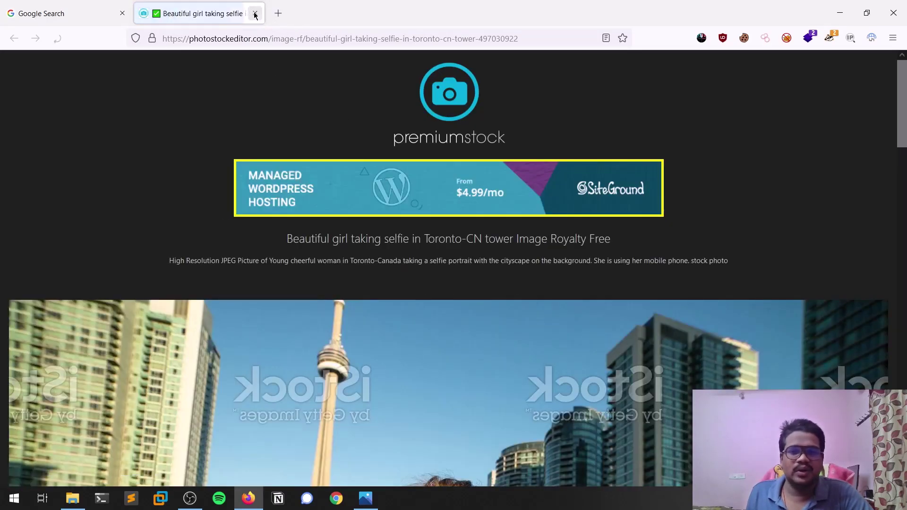
{"action": "scroll", "coordinate": [482, 339], "scroll_direction": "down", "scroll_amount": 1}
{"action": "scroll", "coordinate": [348, 331], "scroll_direction": "up", "scroll_amount": 1}
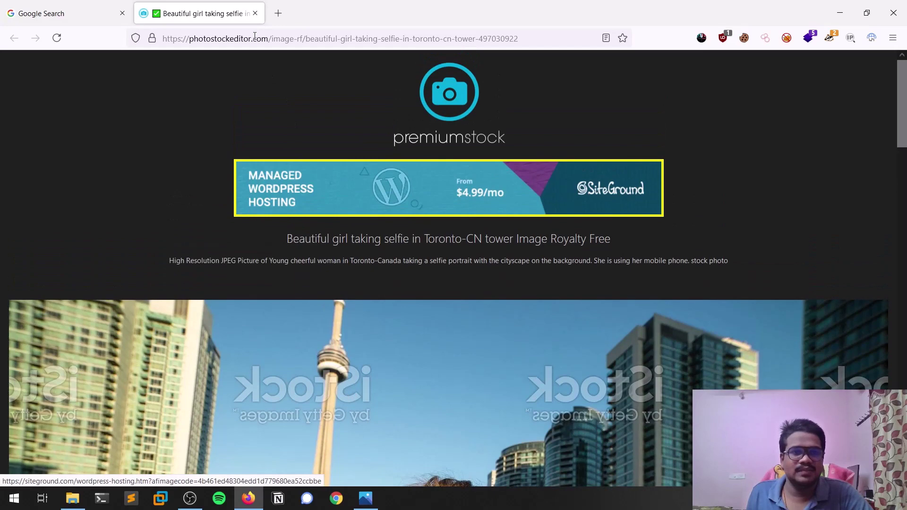
{"action": "left_click", "coordinate": [254, 13]}
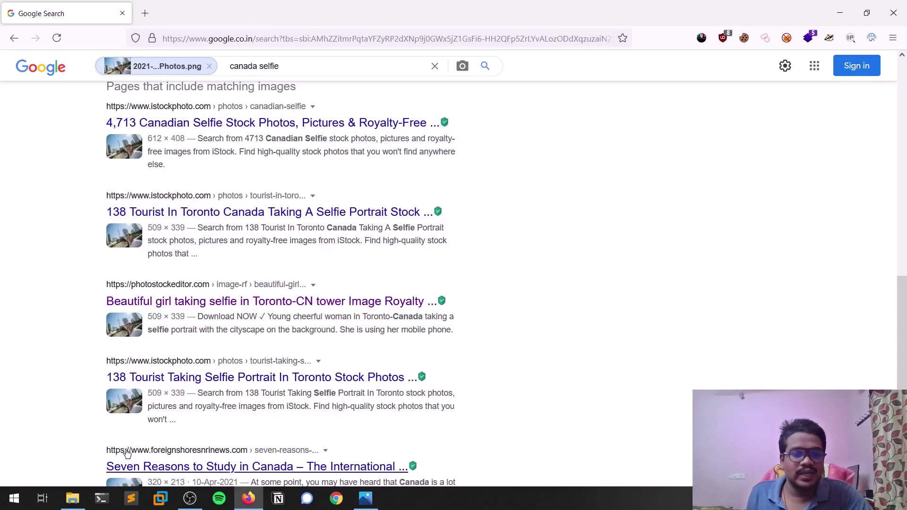
Switch to Sublime Text, close external-assets-links.txt and write the note "toronto CN tower" in an empty file
{"action": "left_click", "coordinate": [131, 498]}
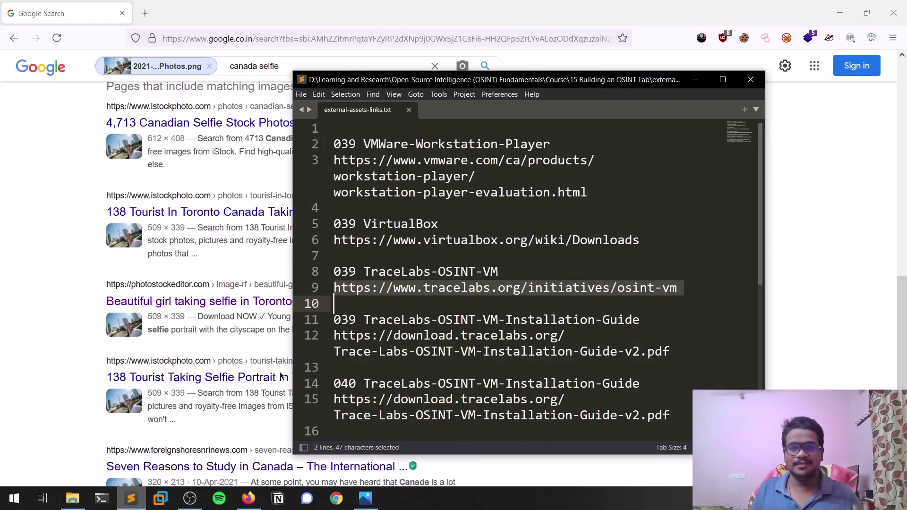
{"action": "left_click", "coordinate": [407, 110]}
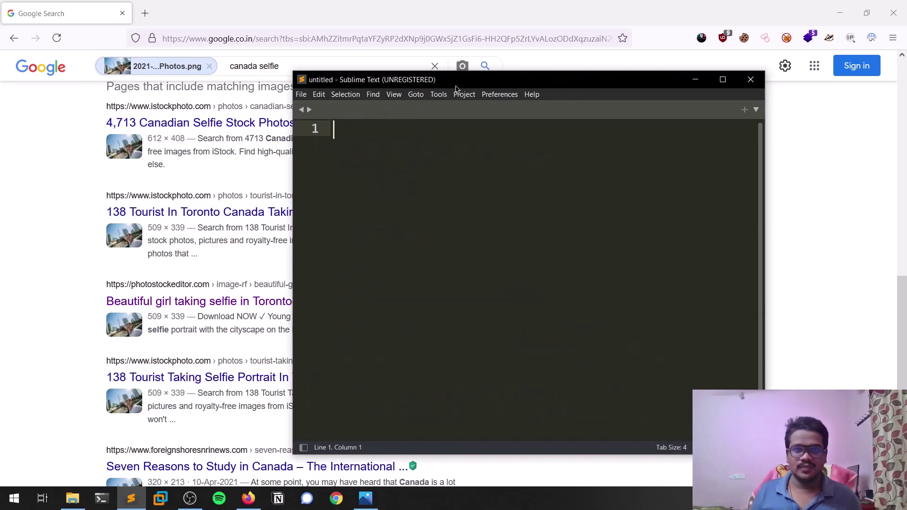
{"action": "left_click_drag", "start_coordinate": [461, 80], "coordinate": [579, 51]}
{"action": "type", "text": "tot"}
{"action": "key", "text": "BackSpace"}
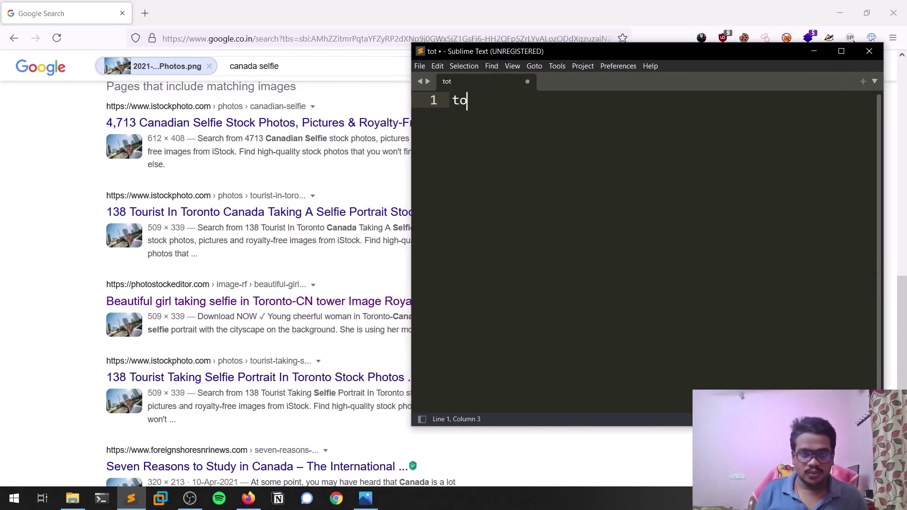
{"action": "type", "text": "ronto CN tower"}
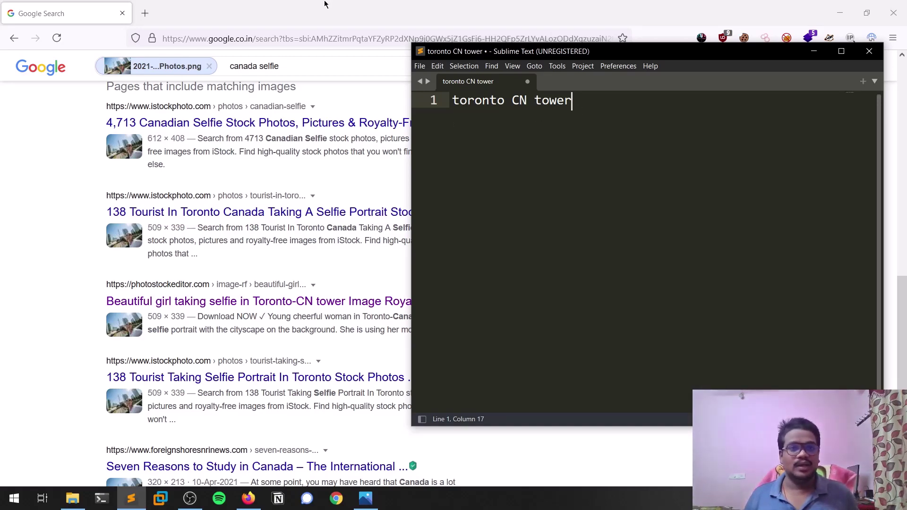
Switch to Firefox, replace the Google Search tab with a new one and open maps.google.com
{"action": "key", "text": "alt+Tab"}
{"action": "left_click", "coordinate": [145, 14]}
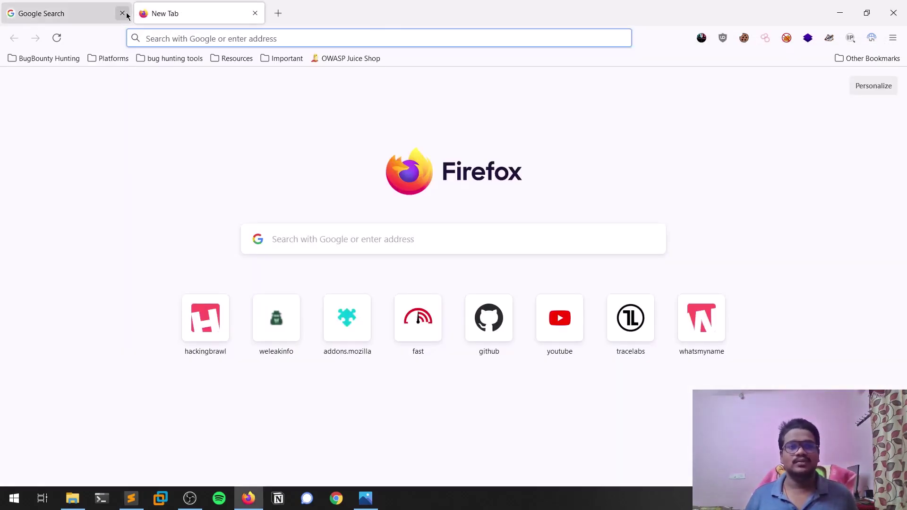
{"action": "left_click", "coordinate": [122, 13]}
{"action": "type", "text": "ma"}
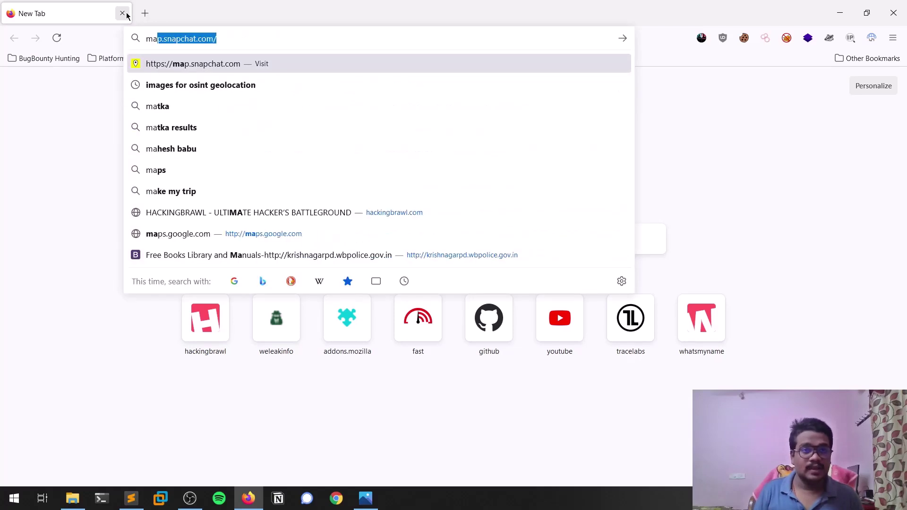
{"action": "key", "text": "Down"}
{"action": "key", "text": "Down"}
{"action": "key", "text": "Down"}
{"action": "key", "text": "Down"}
{"action": "key", "text": "Down"}
{"action": "key", "text": "Down"}
{"action": "key", "text": "Down"}
{"action": "key", "text": "Down"}
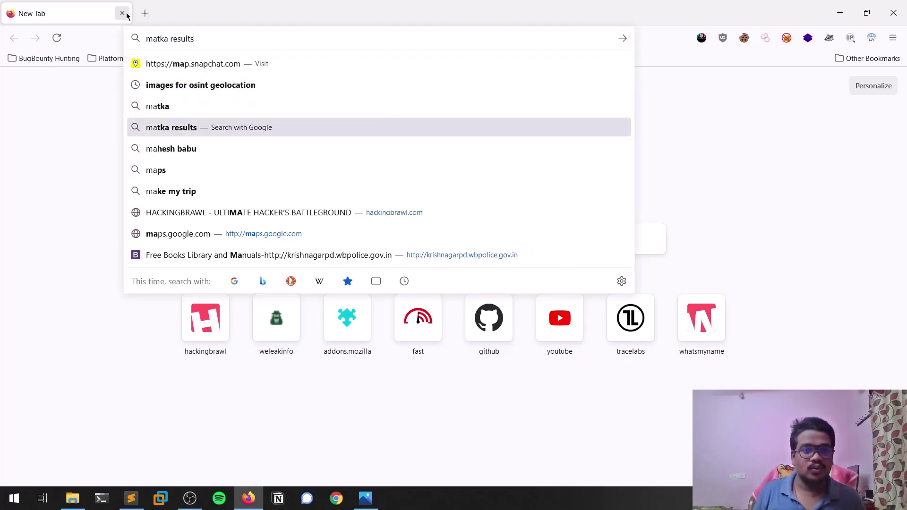
{"action": "key", "text": "Return"}
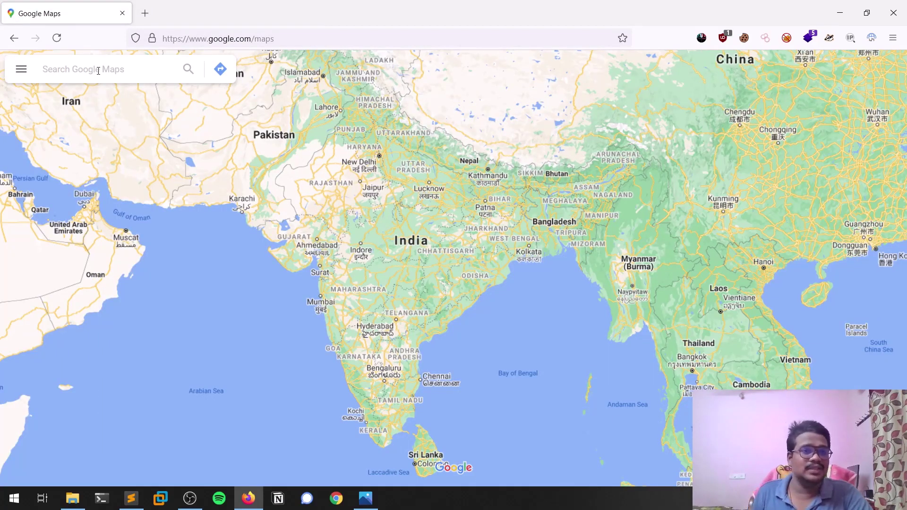
Search Google Maps for "toronto cn tower"
{"action": "type", "text": "tot"}
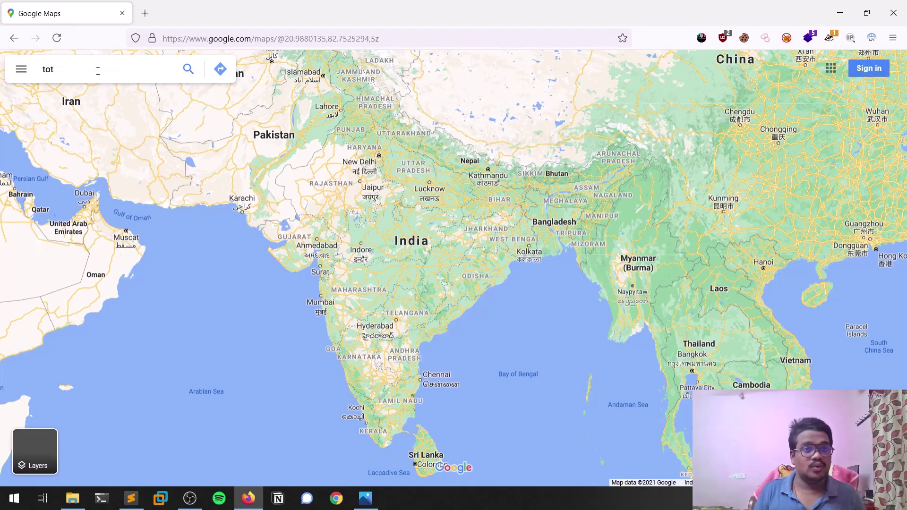
{"action": "key", "text": "BackSpace"}
{"action": "type", "text": "ronto cn"}
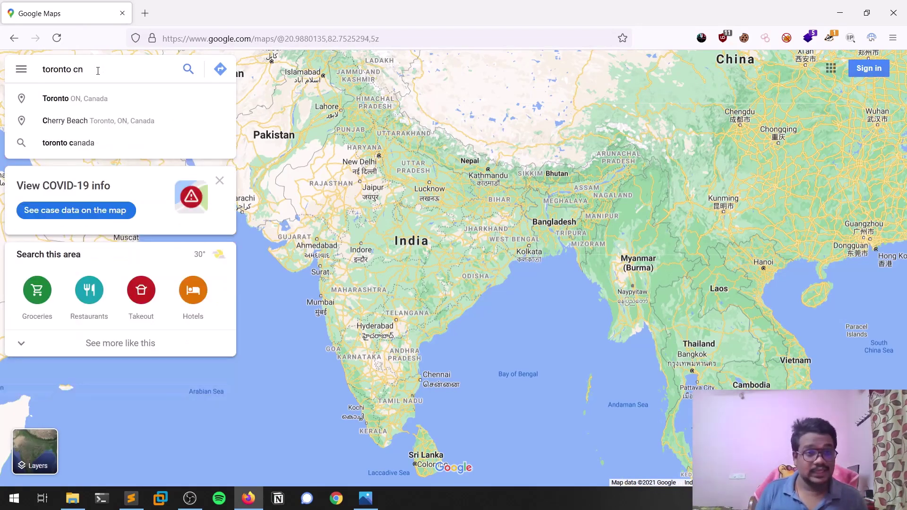
{"action": "left_click", "coordinate": [85, 98]}
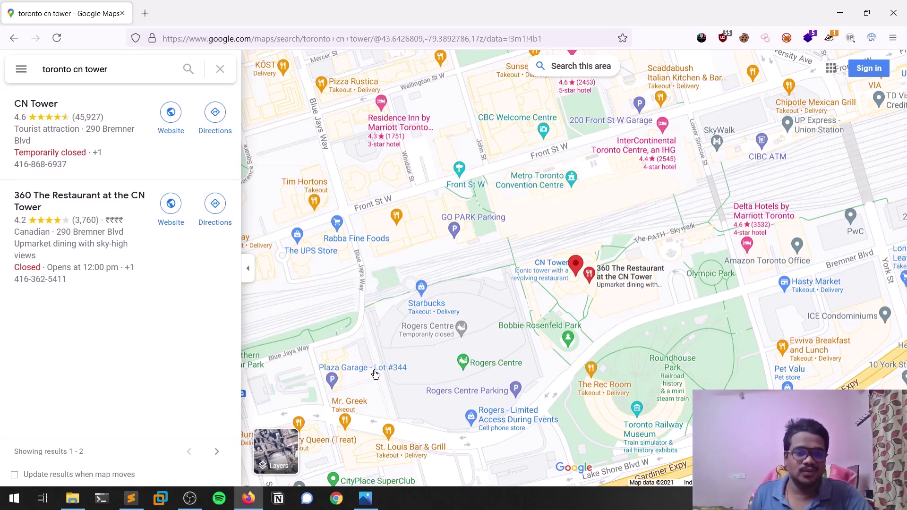
Show the map as satellite imagery and bring the area west of the CN Tower and Rogers Centre into view
{"action": "mouse_move", "coordinate": [279, 456]}
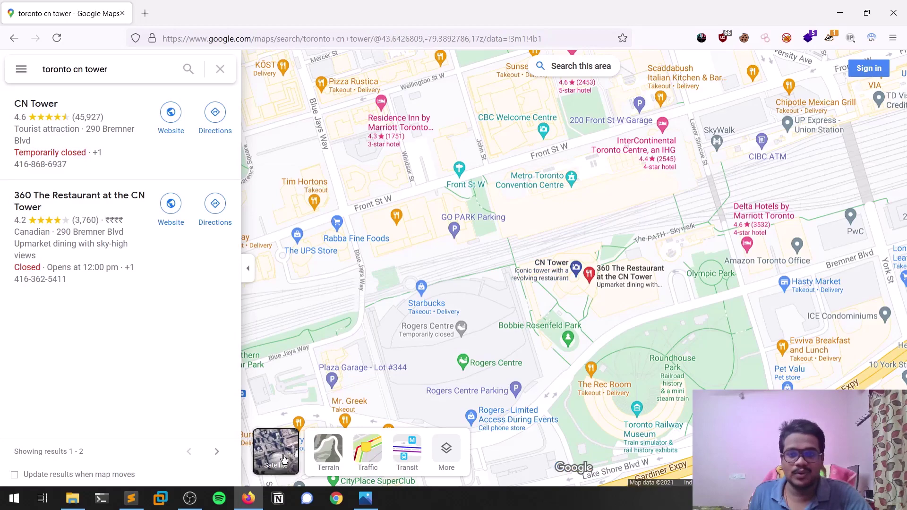
{"action": "left_click", "coordinate": [283, 459]}
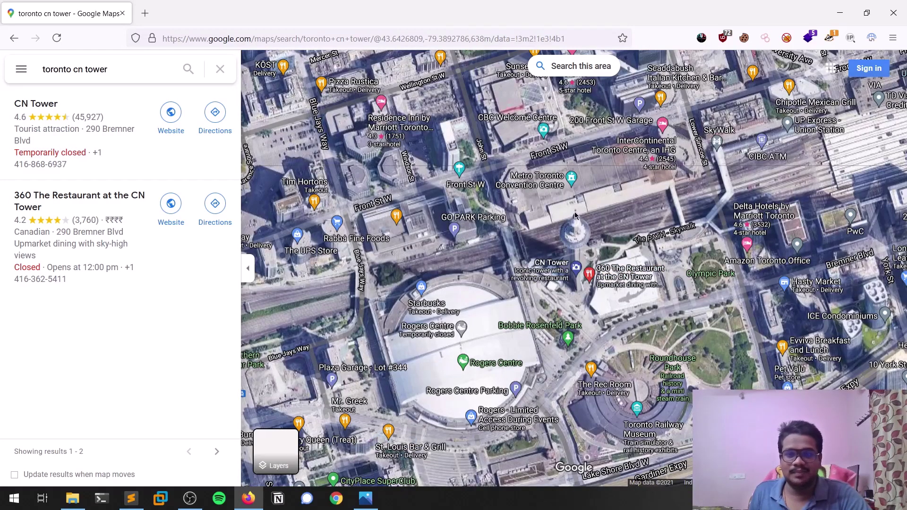
{"action": "left_click_drag", "start_coordinate": [574, 215], "coordinate": [648, 254]}
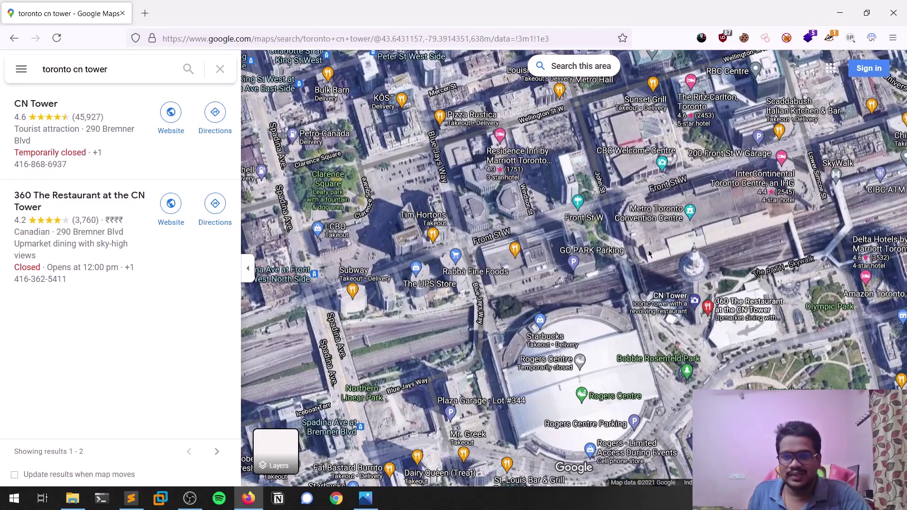
{"action": "left_click_drag", "start_coordinate": [578, 324], "coordinate": [644, 304]}
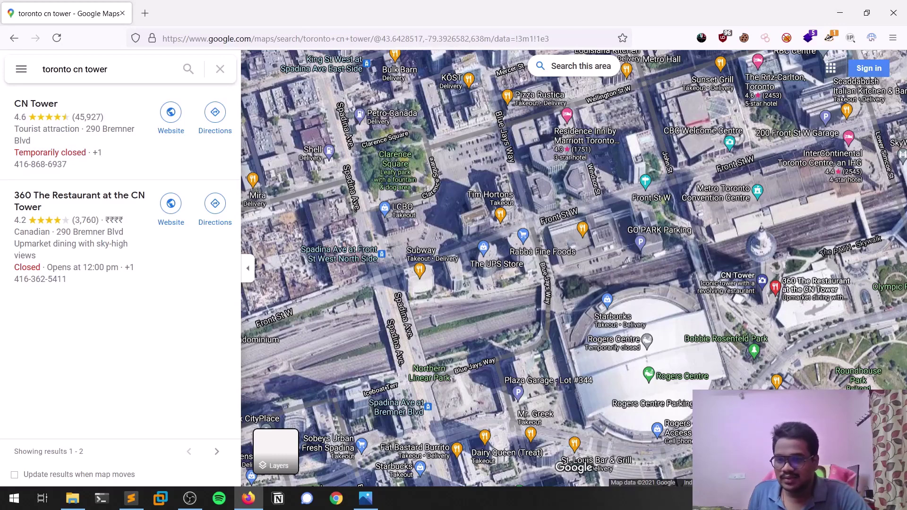
Open Street View imagery beside the CN Tower, examine the tower and nearby buildings, and switch to Photos to compare them with the selfie
{"action": "left_click", "coordinate": [888, 415]}
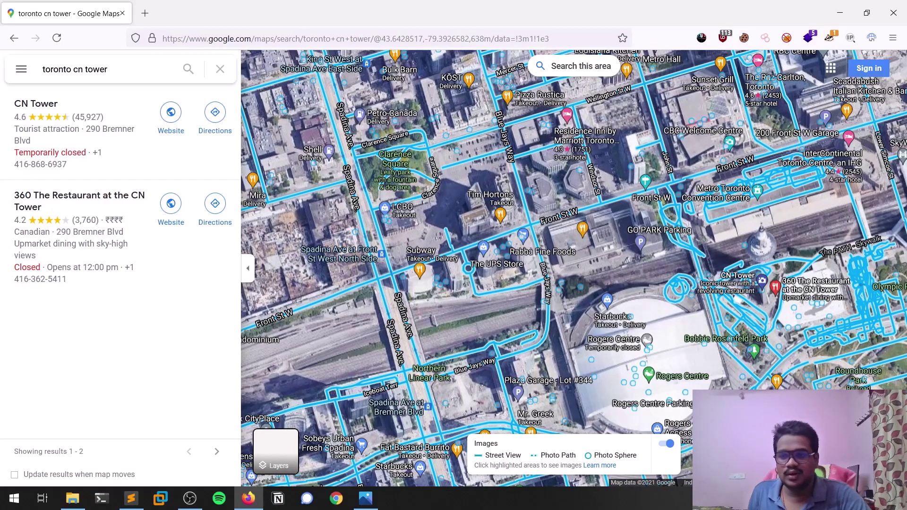
{"action": "left_click", "coordinate": [56, 37]}
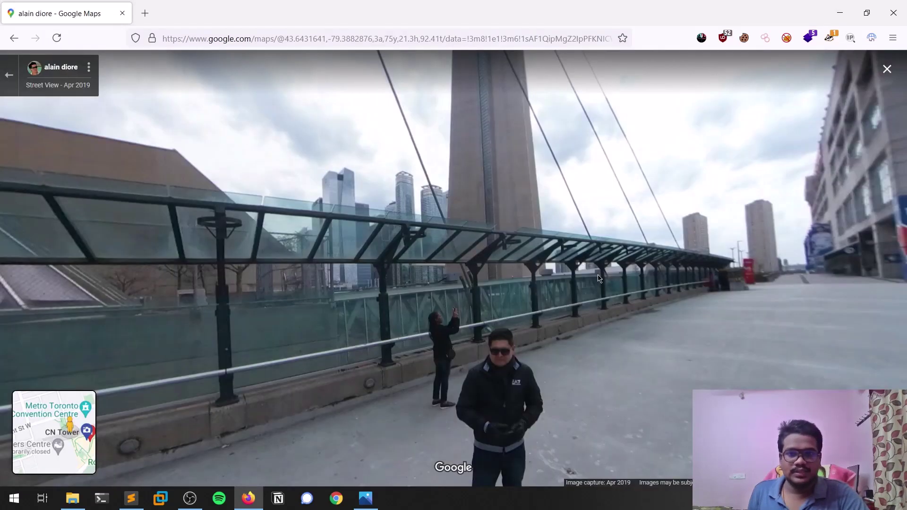
{"action": "left_click_drag", "start_coordinate": [599, 279], "coordinate": [655, 423]}
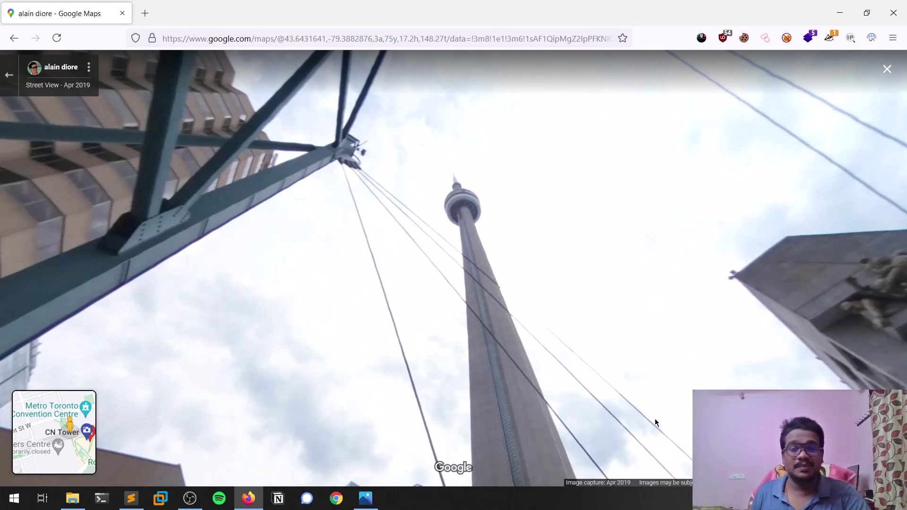
{"action": "left_click_drag", "start_coordinate": [660, 391], "coordinate": [661, 299]}
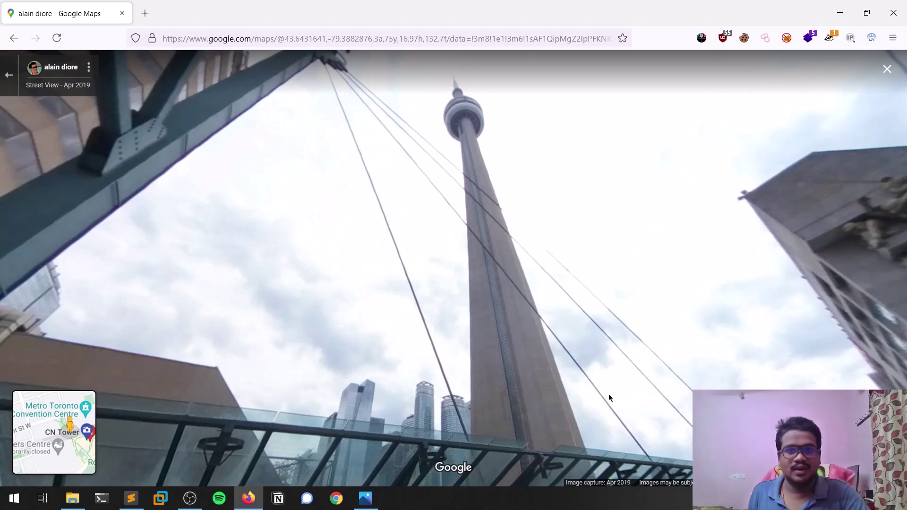
{"action": "left_click_drag", "start_coordinate": [528, 382], "coordinate": [546, 253]}
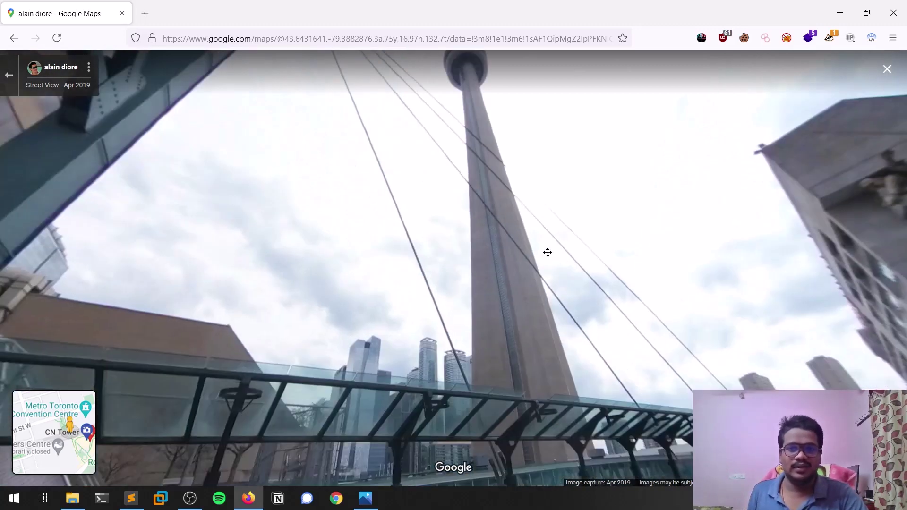
{"action": "left_click_drag", "start_coordinate": [578, 345], "coordinate": [431, 400]}
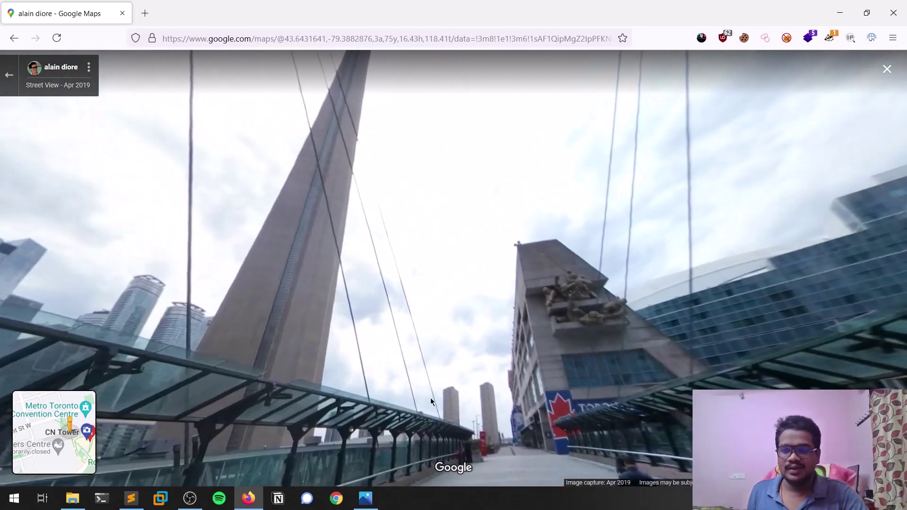
{"action": "left_click_drag", "start_coordinate": [387, 319], "coordinate": [415, 378]}
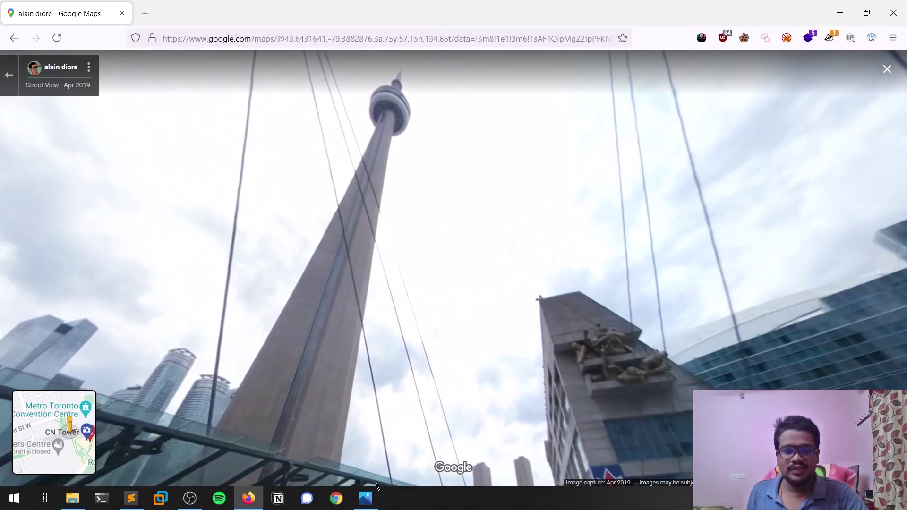
{"action": "left_click", "coordinate": [368, 497]}
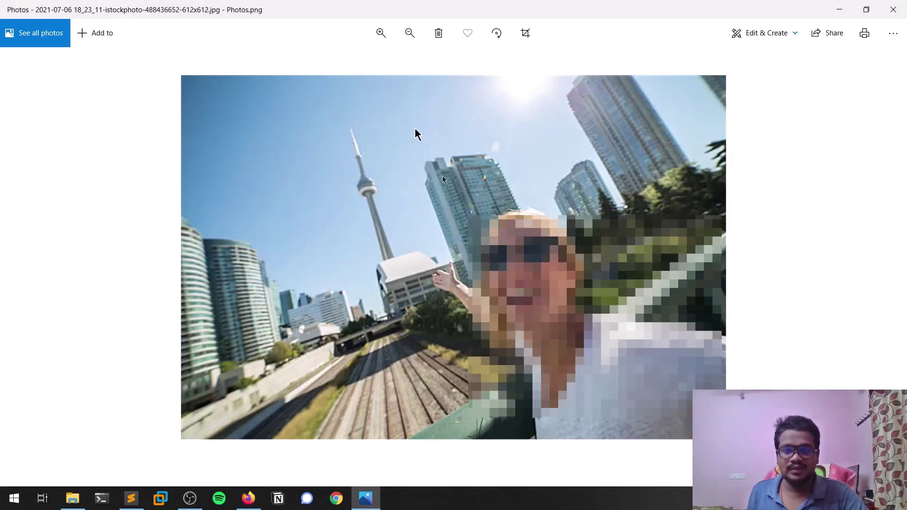
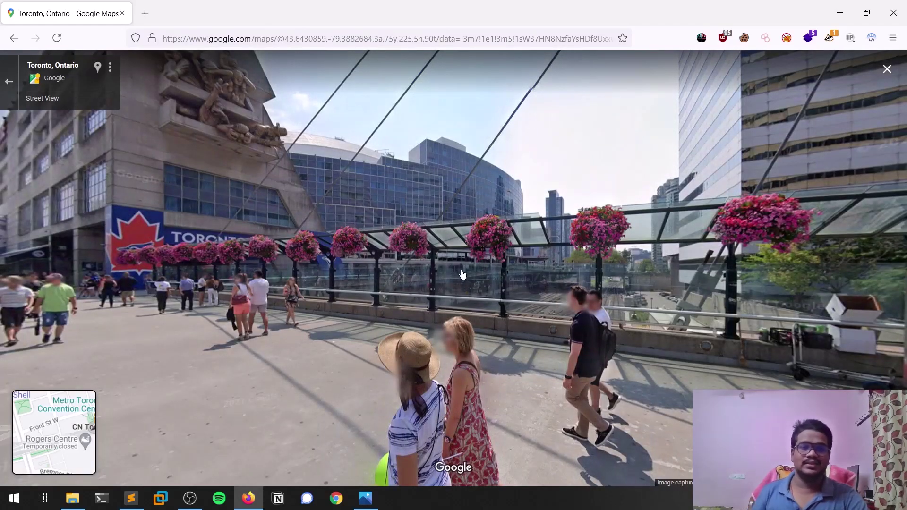
Examine the walkway beside the CN Tower in Street View, covering the tower, Rogers Centre and railway side, for the selfie's viewpoint
{"action": "mouse_move", "coordinate": [202, 364]}
{"action": "left_mouse_down"}
{"action": "mouse_move", "coordinate": [429, 348]}
{"action": "mouse_move", "coordinate": [487, 405]}
{"action": "mouse_move", "coordinate": [535, 507]}
{"action": "mouse_move", "coordinate": [604, 425]}
{"action": "mouse_move", "coordinate": [670, 322]}
{"action": "left_mouse_up"}
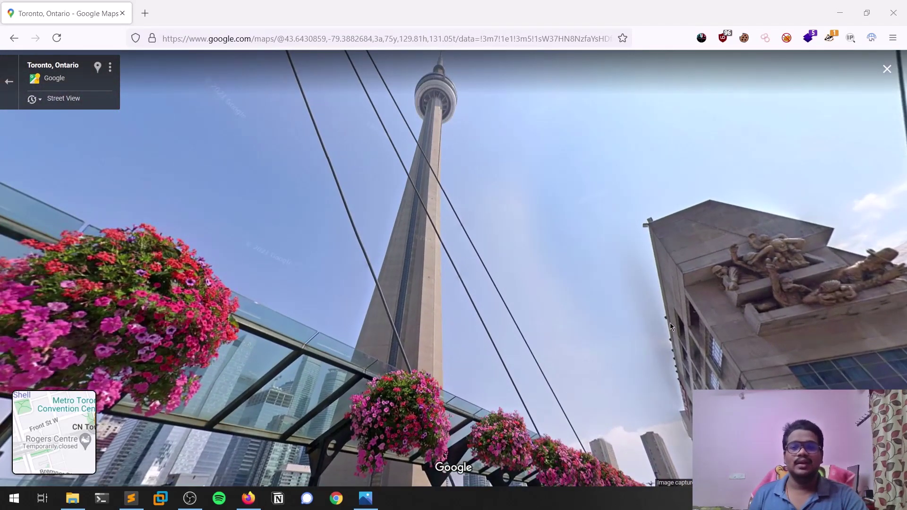
{"action": "left_click_drag", "start_coordinate": [675, 424], "coordinate": [700, 315]}
{"action": "left_click", "coordinate": [700, 315]}
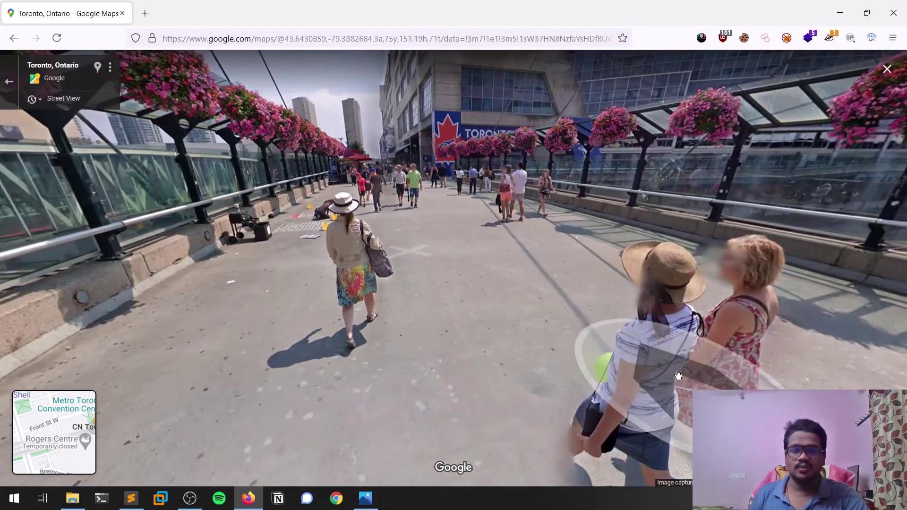
{"action": "left_click_drag", "start_coordinate": [678, 375], "coordinate": [466, 395]}
{"action": "left_click_drag", "start_coordinate": [709, 373], "coordinate": [542, 354]}
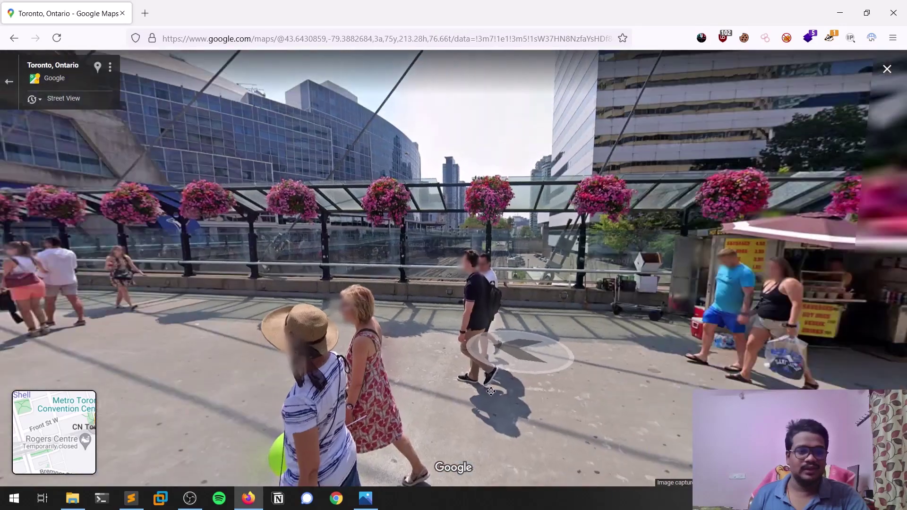
{"action": "left_click_drag", "start_coordinate": [898, 392], "coordinate": [462, 404]}
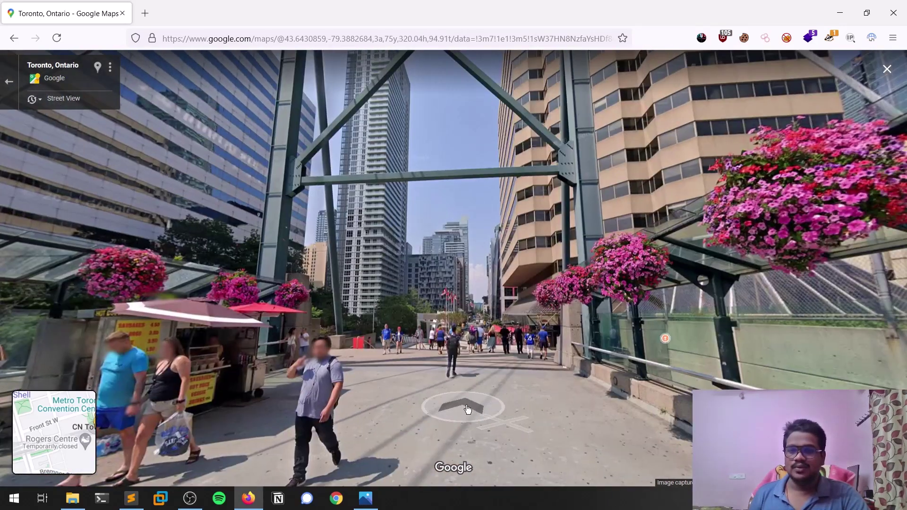
{"action": "left_click_drag", "start_coordinate": [537, 416], "coordinate": [464, 445]}
{"action": "key", "text": "Left"}
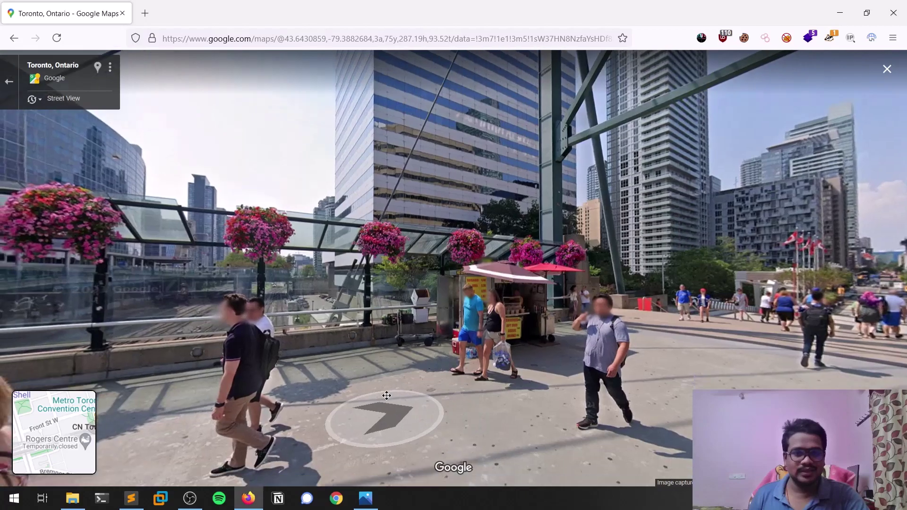
{"action": "left_click_drag", "start_coordinate": [386, 396], "coordinate": [221, 268]}
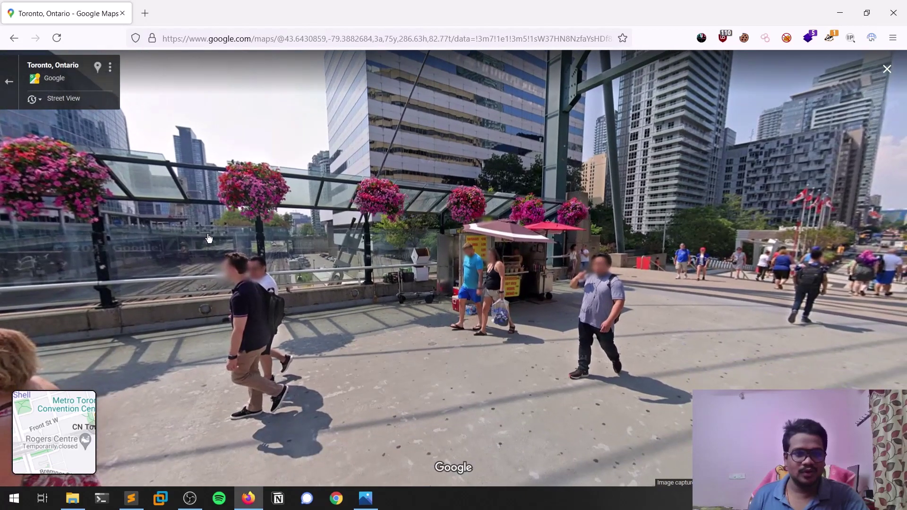
{"action": "key", "text": "Up"}
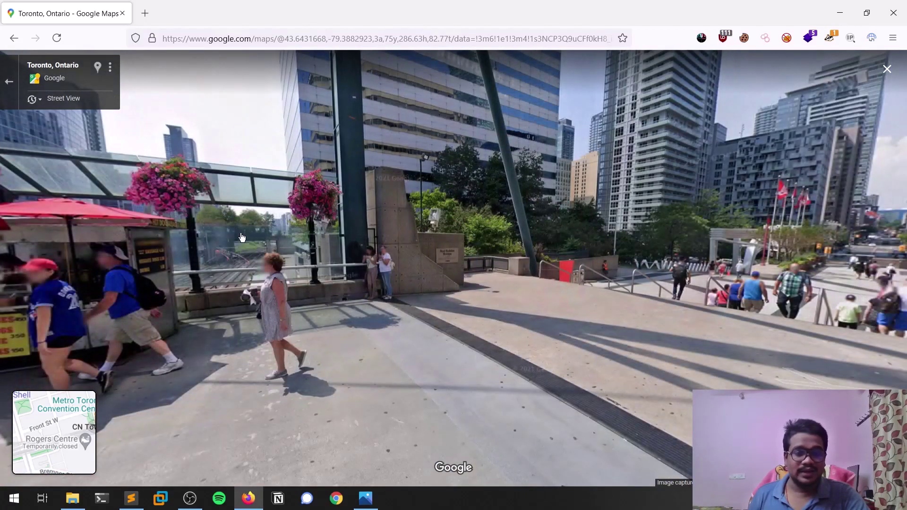
{"action": "left_click", "coordinate": [220, 378]}
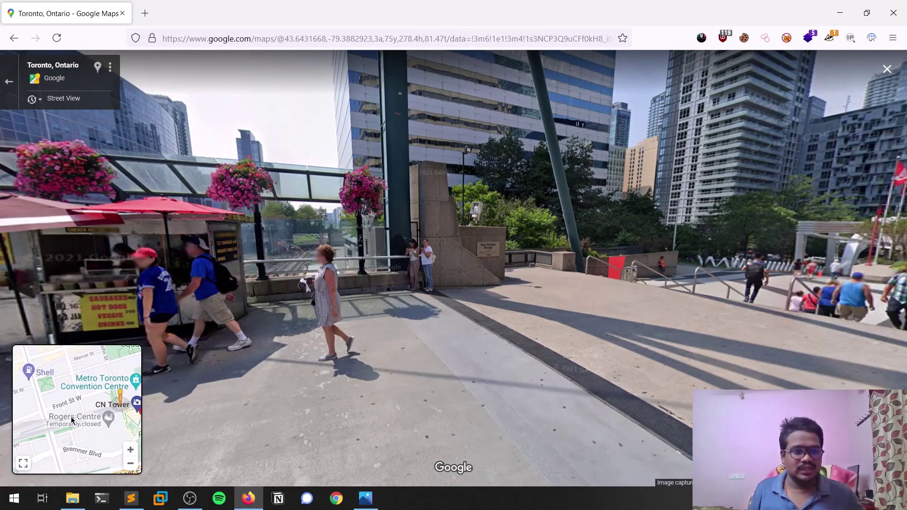
Check the imagery at a spot just west of Rogers Centre, return to the satellite map and open Street View on Blue Jays Way
{"action": "left_click", "coordinate": [73, 420]}
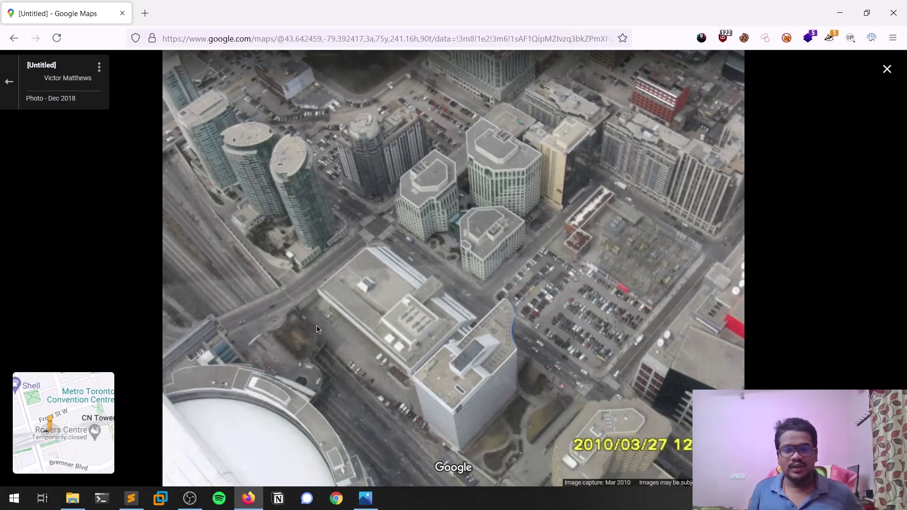
{"action": "left_click", "coordinate": [887, 70]}
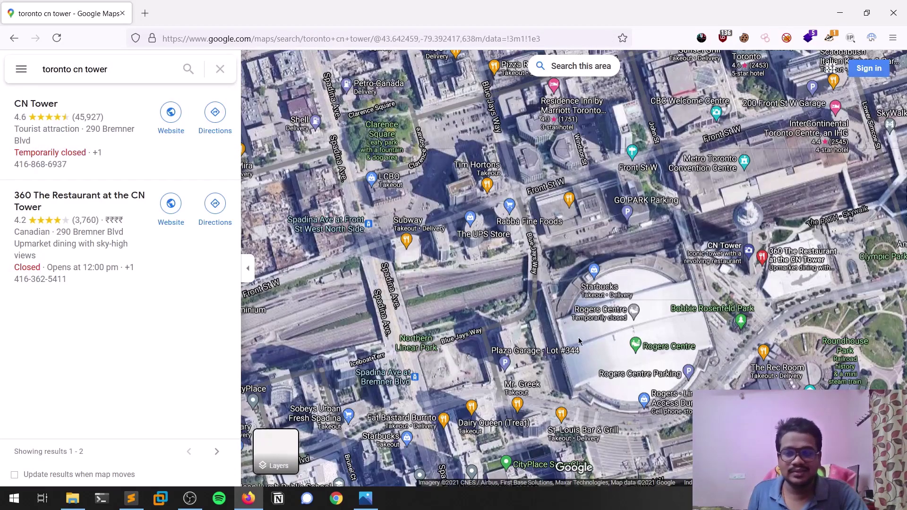
{"action": "left_click", "coordinate": [889, 428]}
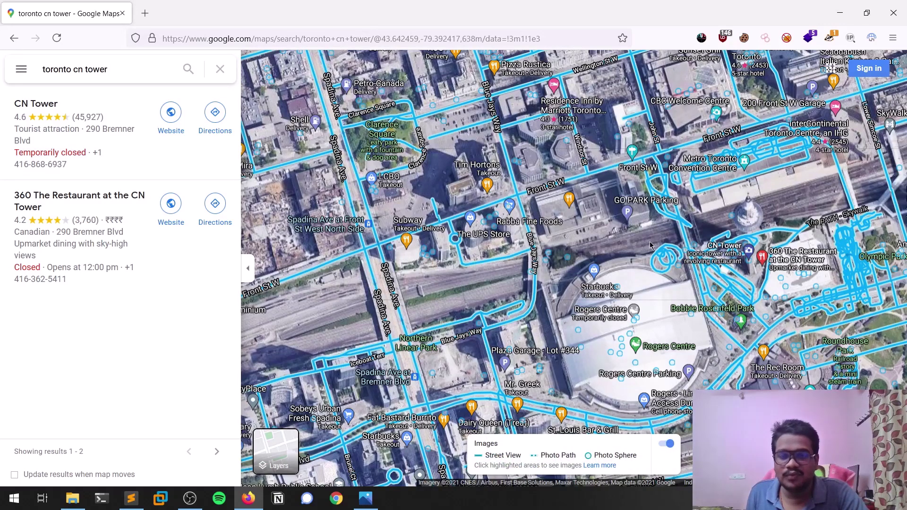
{"action": "left_click", "coordinate": [534, 250]}
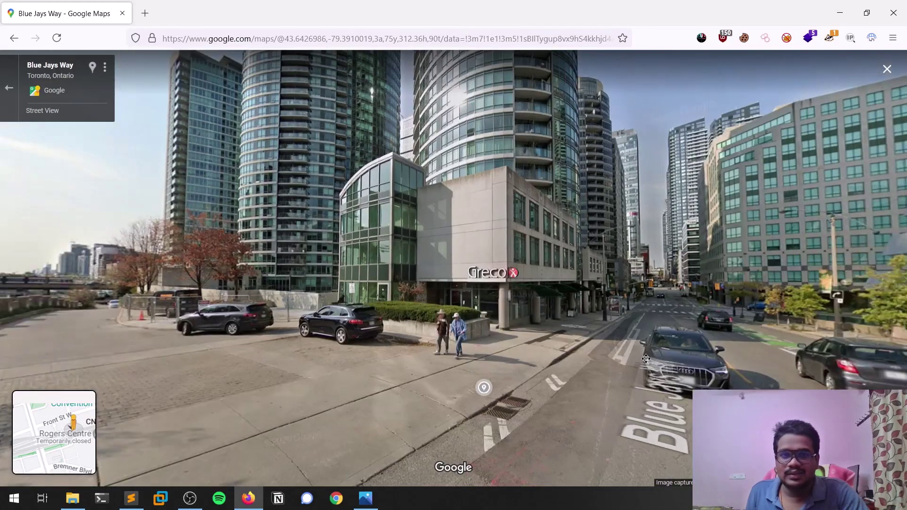
Look around from the Blue Jays Way viewpoint to compare the surrounding towers and the stadium side with the selfie's background
{"action": "left_click_drag", "start_coordinate": [646, 359], "coordinate": [737, 357]}
{"action": "left_click_drag", "start_coordinate": [567, 361], "coordinate": [728, 359]}
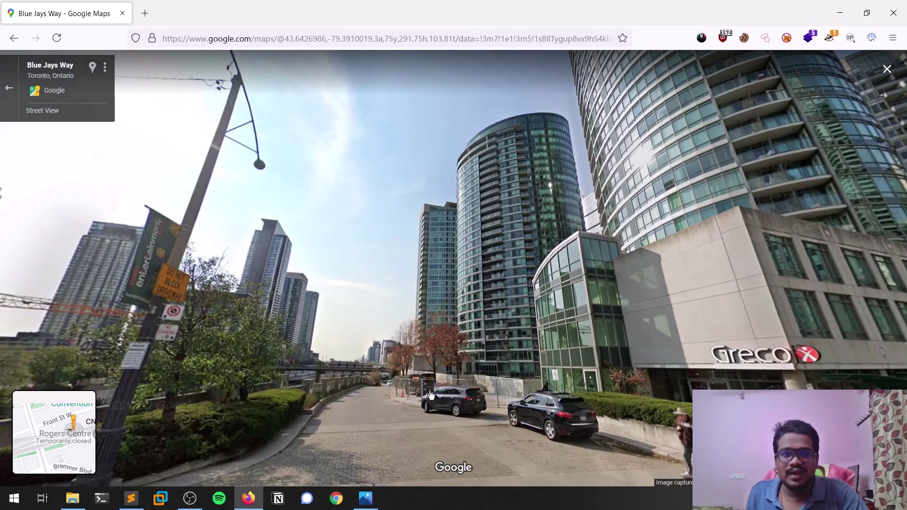
{"action": "left_click_drag", "start_coordinate": [137, 364], "coordinate": [458, 345]}
{"action": "left_click_drag", "start_coordinate": [142, 352], "coordinate": [608, 328]}
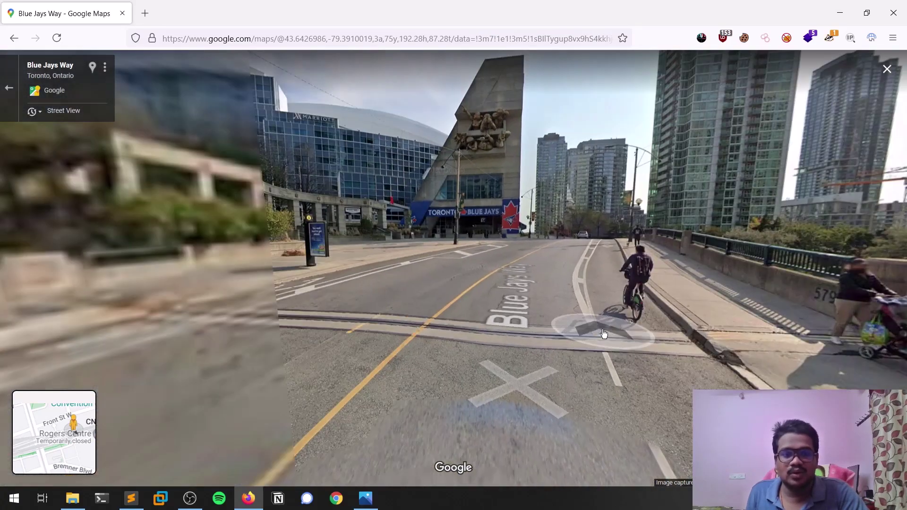
{"action": "left_click_drag", "start_coordinate": [237, 340], "coordinate": [496, 334]}
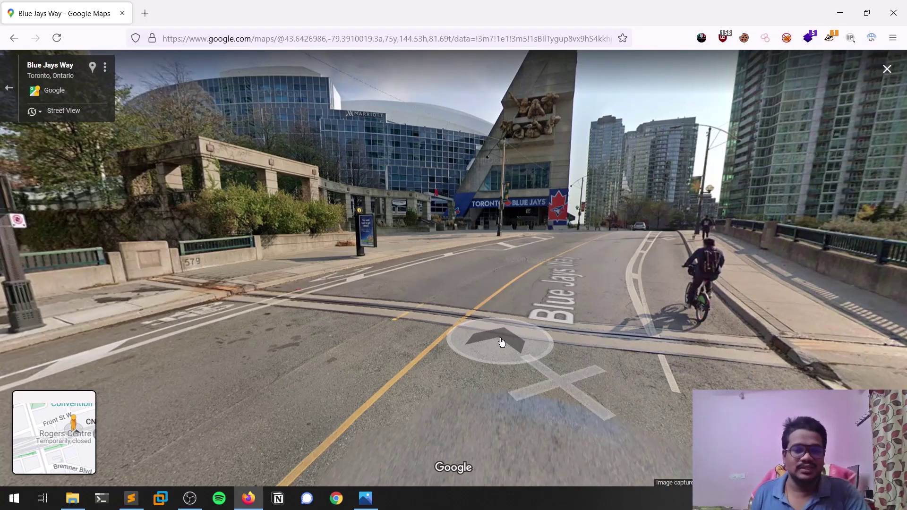
Examine the stadium side and residential towers around Blue Jays Way in Street View, and return to the satellite map
{"action": "left_click", "coordinate": [501, 342]}
{"action": "left_click_drag", "start_coordinate": [446, 344], "coordinate": [888, 340]}
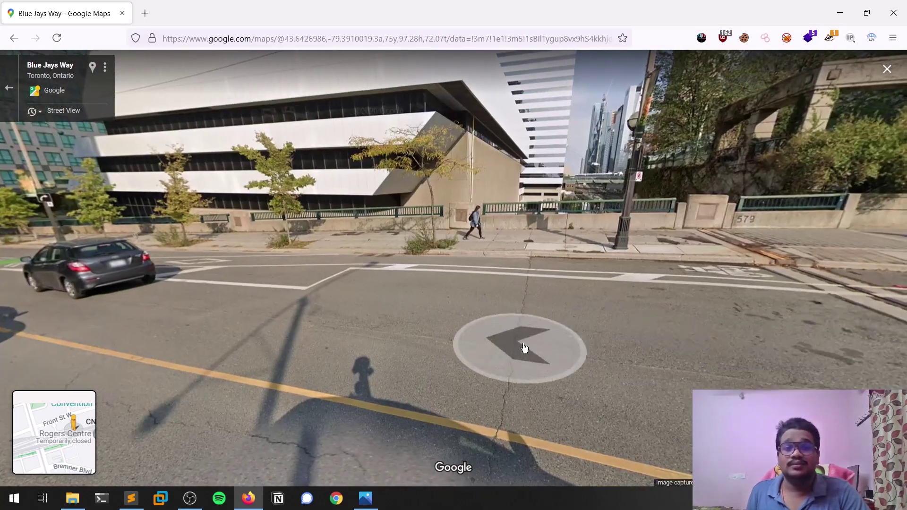
{"action": "left_click_drag", "start_coordinate": [524, 349], "coordinate": [668, 465]}
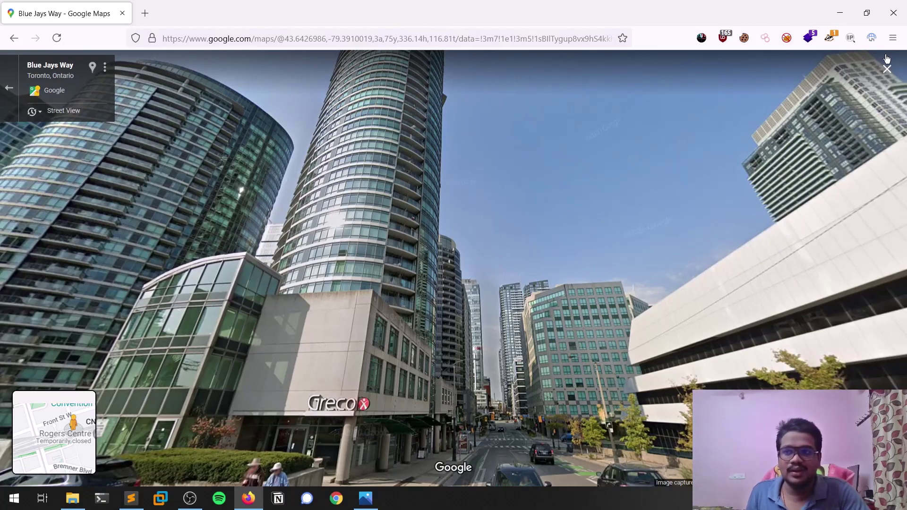
{"action": "left_click", "coordinate": [886, 70]}
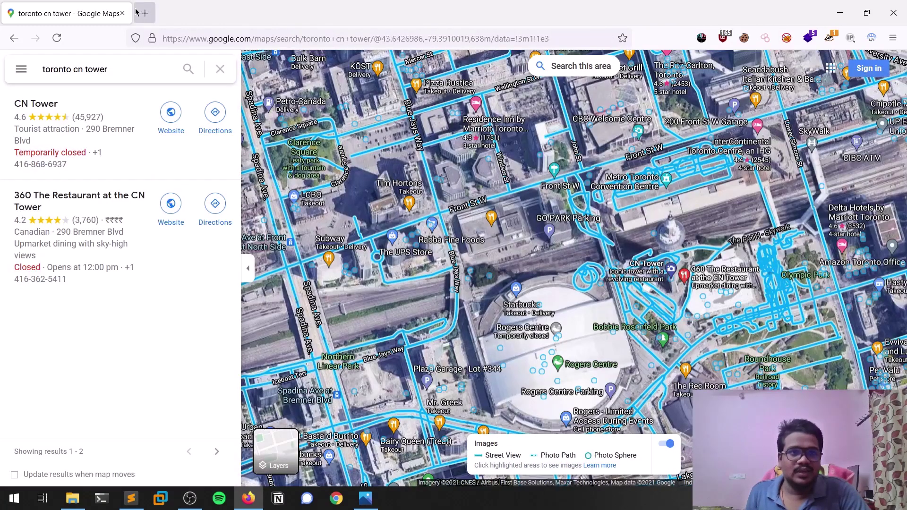
Replace the CN Tower map with a blank tab, and view S21324.jpg from the OSINT folder enlarged before closing it
{"action": "left_click", "coordinate": [145, 13]}
{"action": "left_click", "coordinate": [122, 14]}
{"action": "left_click", "coordinate": [71, 498]}
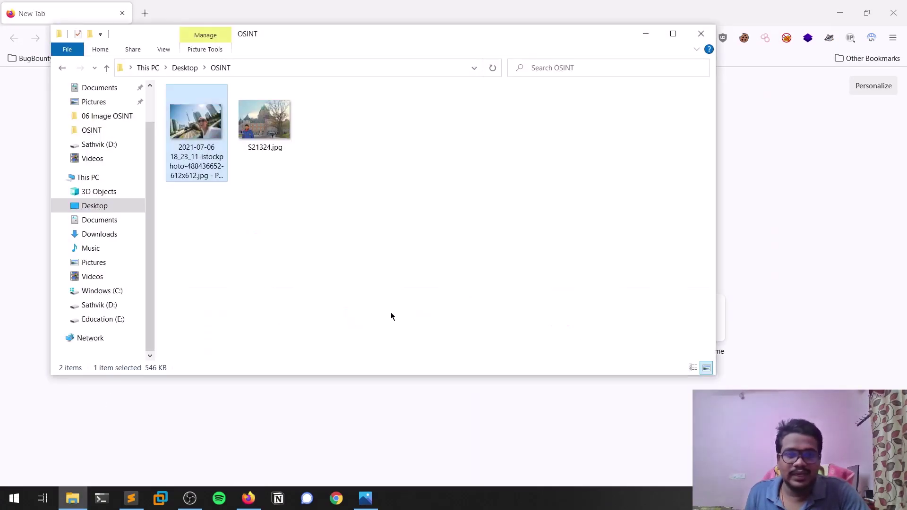
{"action": "double_click", "coordinate": [275, 132]}
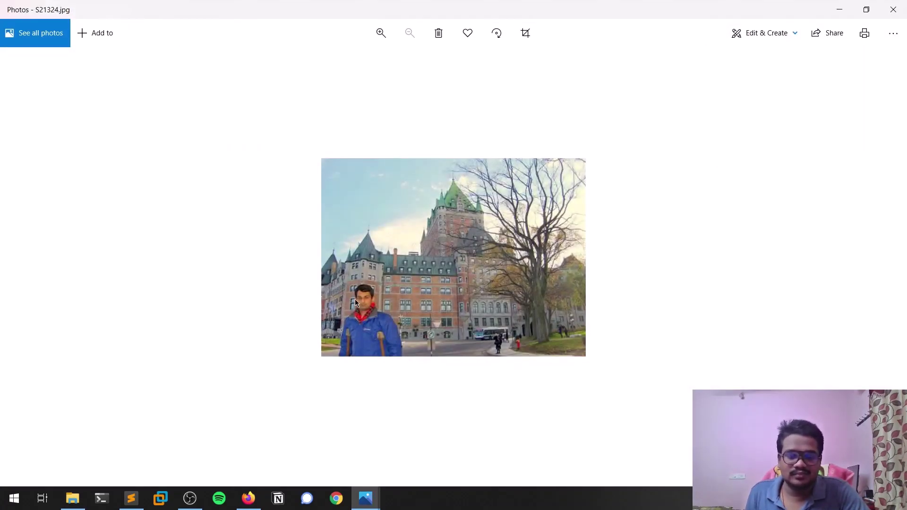
{"action": "scroll", "coordinate": [355, 299], "scroll_direction": "up", "scroll_amount": 2}
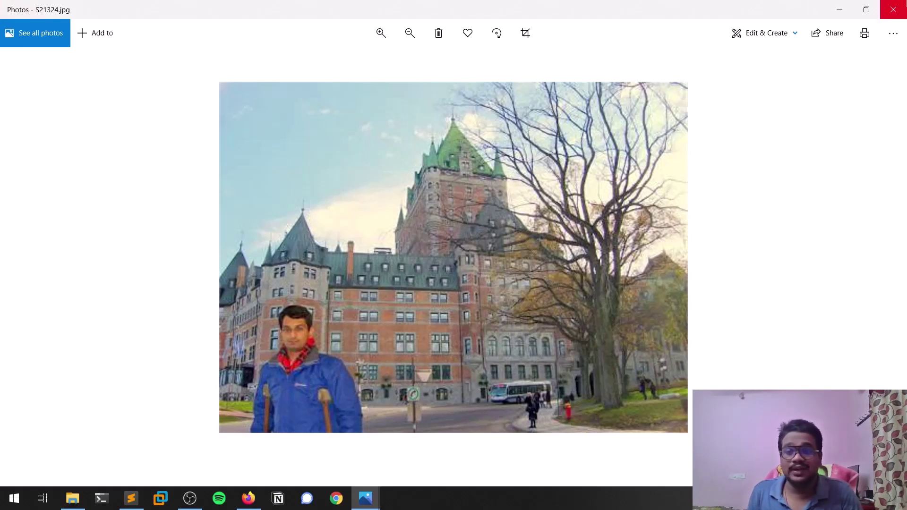
{"action": "left_click", "coordinate": [893, 9]}
{"action": "left_click", "coordinate": [397, 10]}
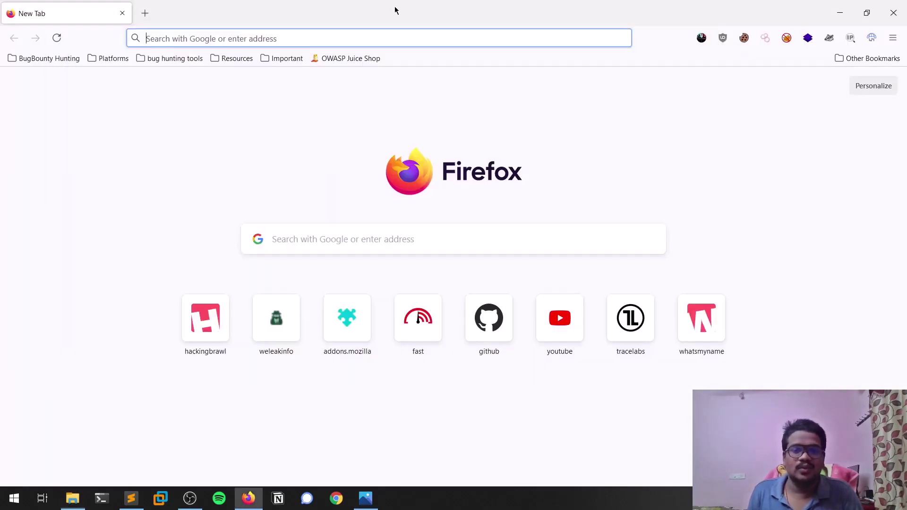
Open google.com in the browser and switch to Google Images
{"action": "left_click", "coordinate": [340, 39]}
{"action": "type", "text": "goo"}
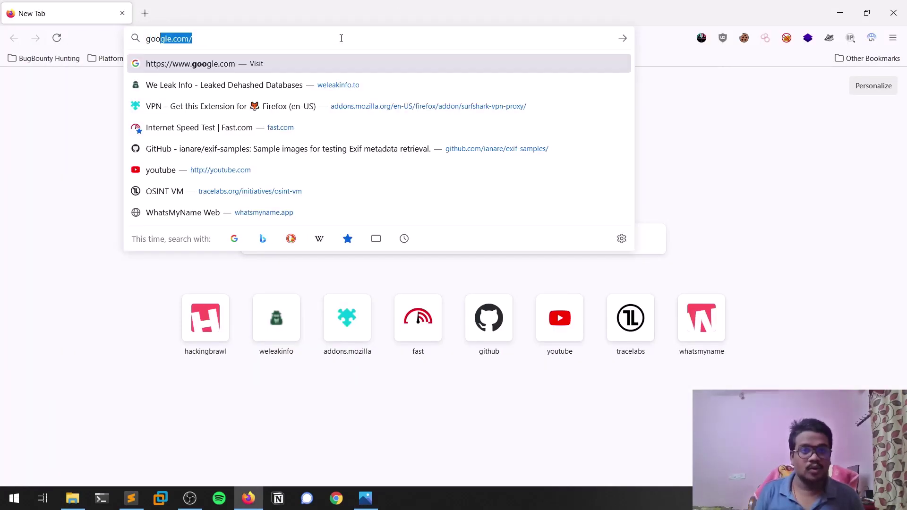
{"action": "key", "text": "Return"}
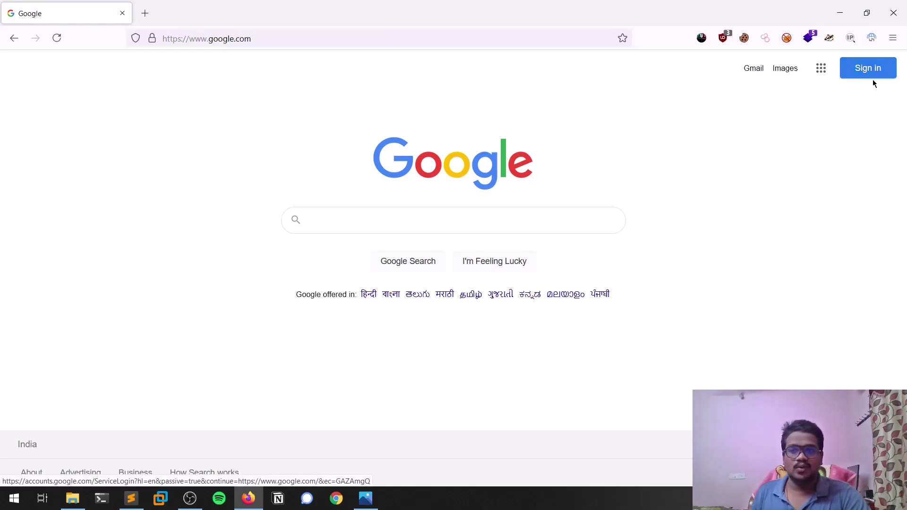
{"action": "left_click", "coordinate": [787, 72]}
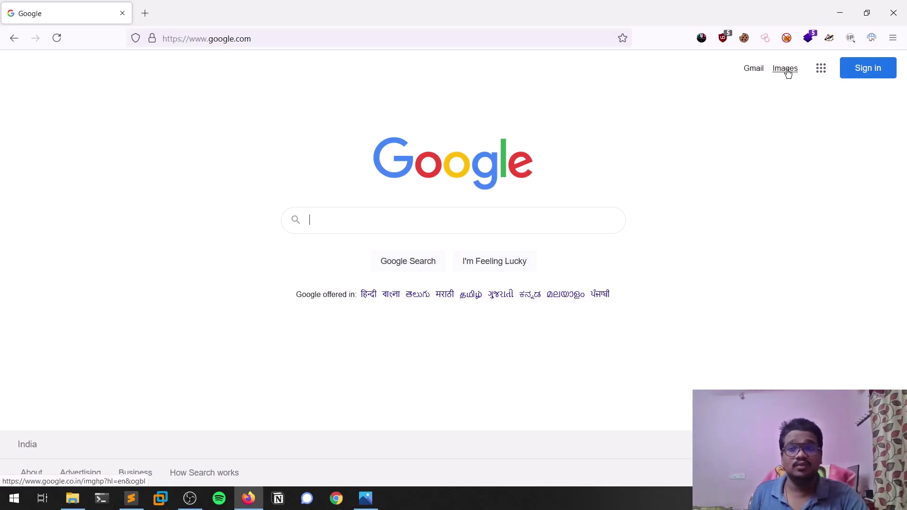
{"action": "left_click", "coordinate": [786, 71]}
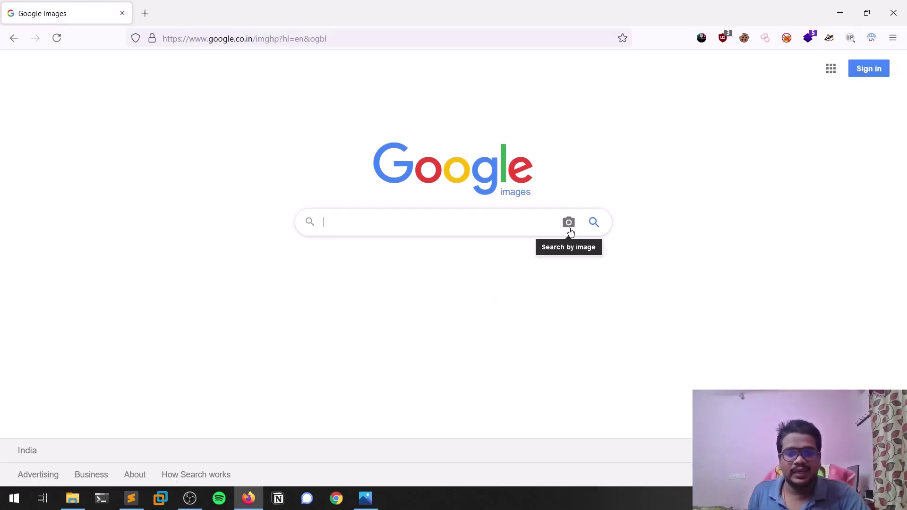
Run a reverse image search by uploading S21324.jpg from the OSINT folder on the Desktop
{"action": "left_click", "coordinate": [569, 230]}
{"action": "left_click", "coordinate": [451, 265]}
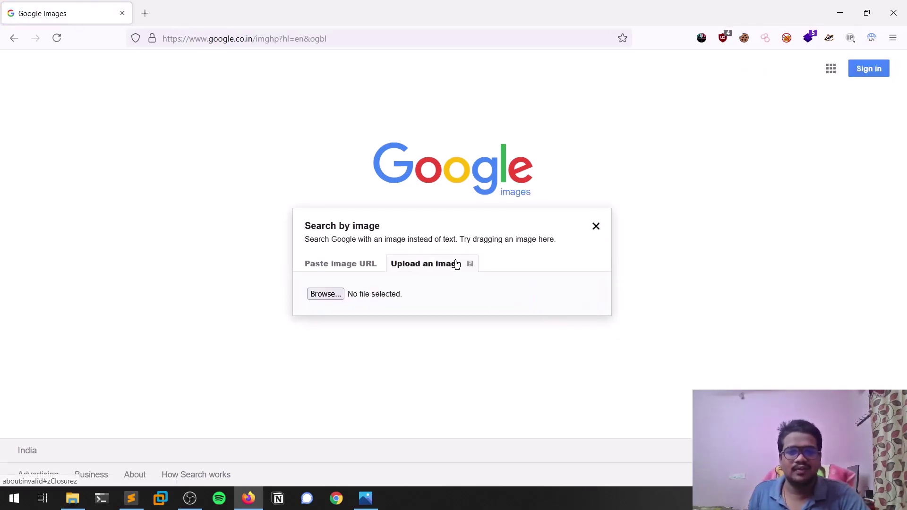
{"action": "left_click", "coordinate": [335, 295]}
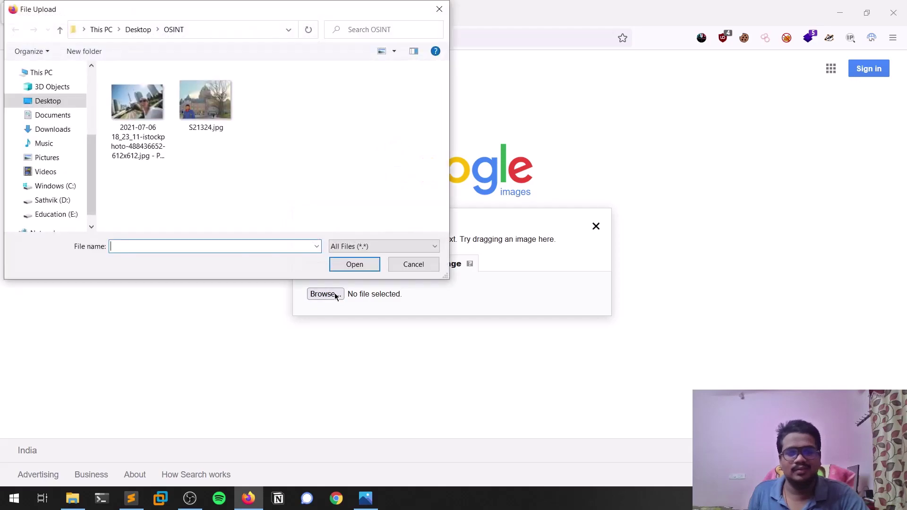
{"action": "left_click", "coordinate": [206, 102]}
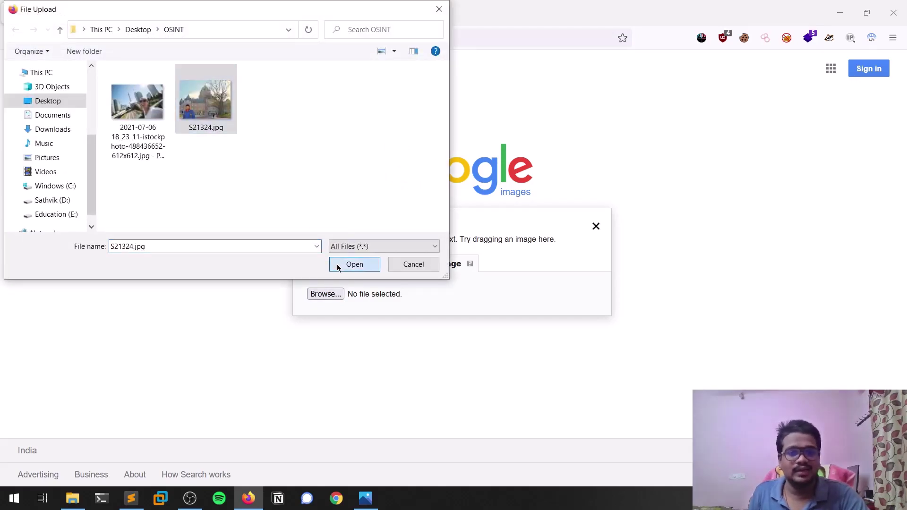
{"action": "left_click", "coordinate": [354, 264]}
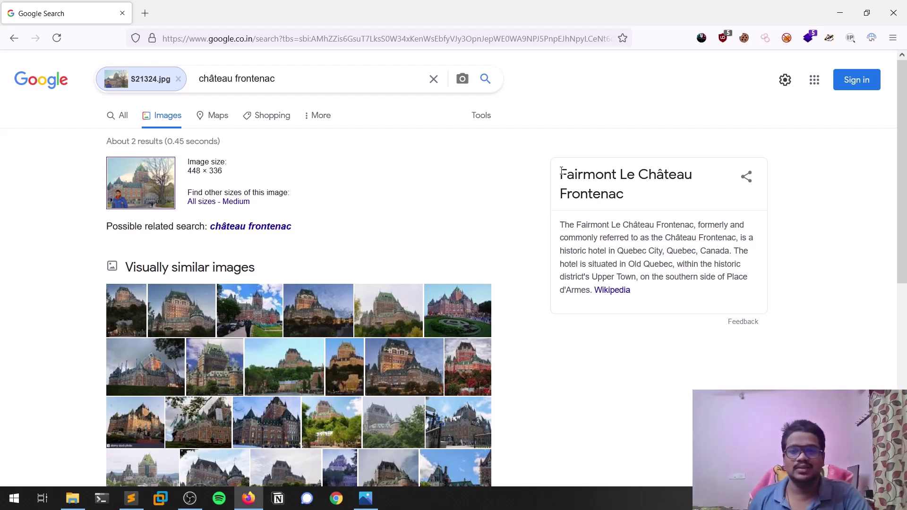
Copy the name Fairmont Le Château Frontenac from the result's information card and search for it on maps.google.com in a new tab
{"action": "left_click_drag", "start_coordinate": [573, 171], "coordinate": [652, 189]}
{"action": "right_click", "coordinate": [648, 186]}
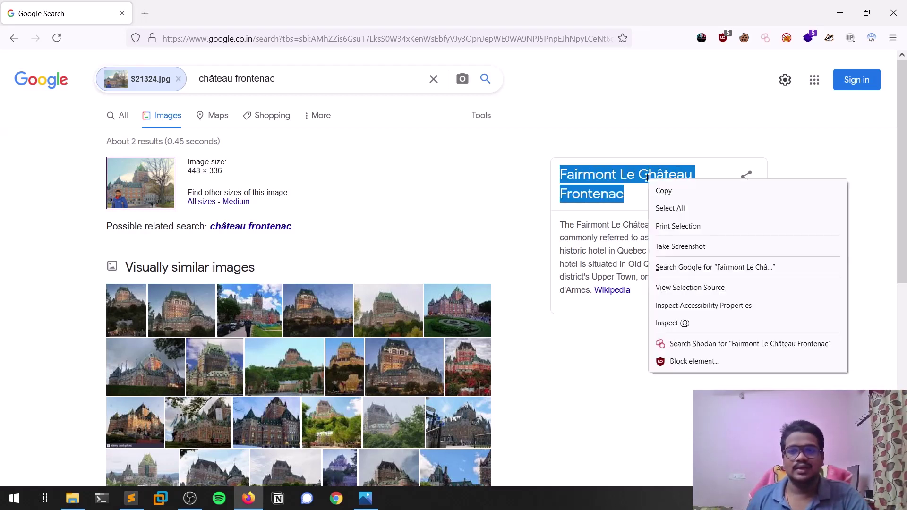
{"action": "left_click", "coordinate": [650, 189]}
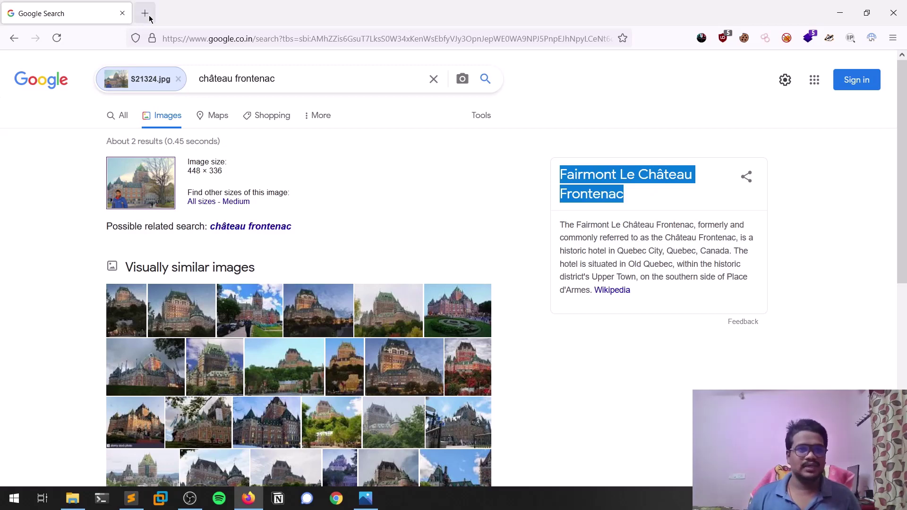
{"action": "left_click", "coordinate": [146, 14]}
{"action": "type", "text": "maps.google.com/"}
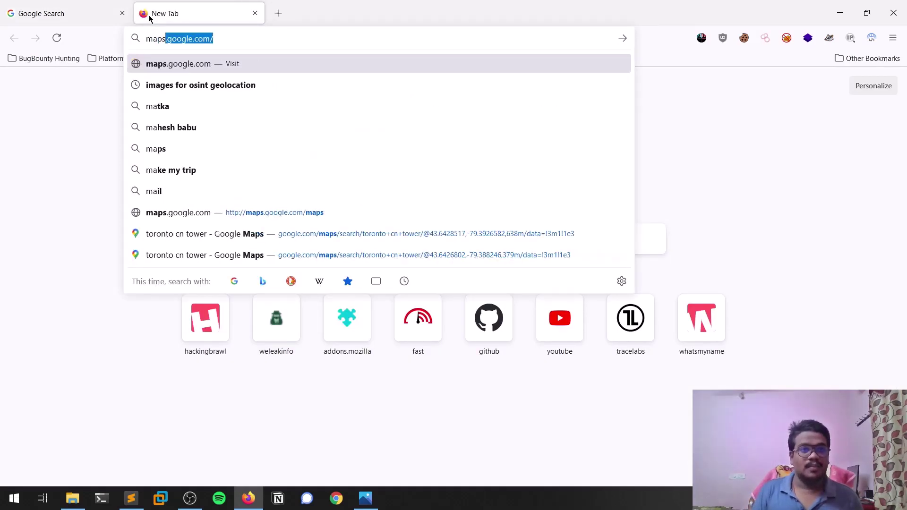
{"action": "key", "text": "Return"}
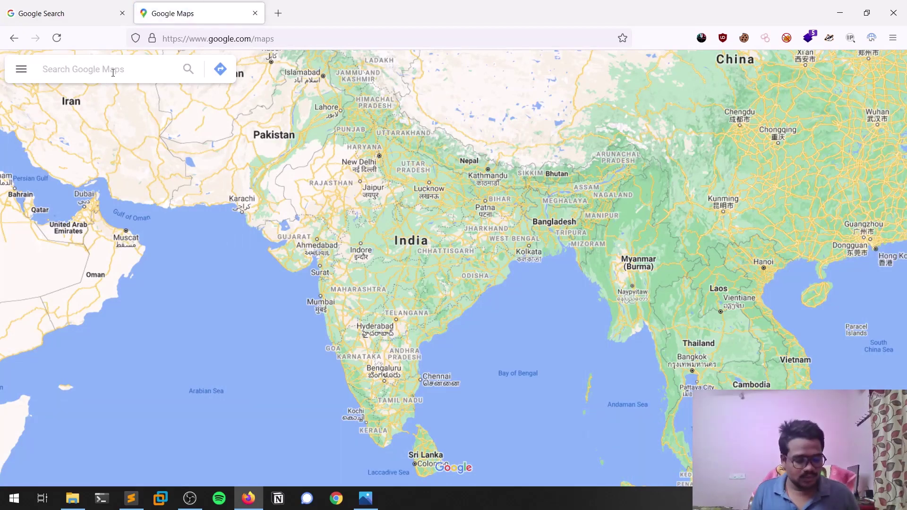
{"action": "key", "text": "ctrl+v"}
{"action": "key", "text": "Return"}
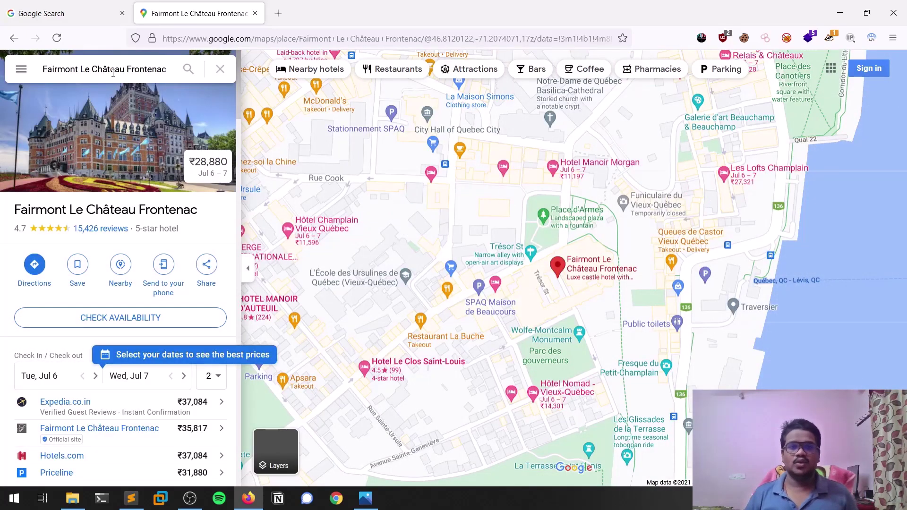
Show the hotel's surroundings in satellite view with Street View coverage, and open Street View on Rue Saint-Louis beside the hotel
{"action": "left_click", "coordinate": [266, 454]}
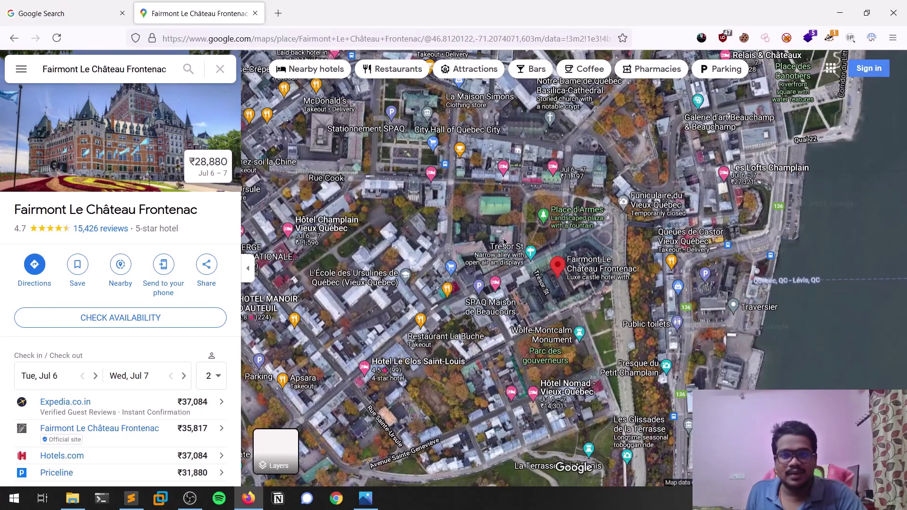
{"action": "scroll", "coordinate": [551, 276], "scroll_direction": "up", "scroll_amount": 5}
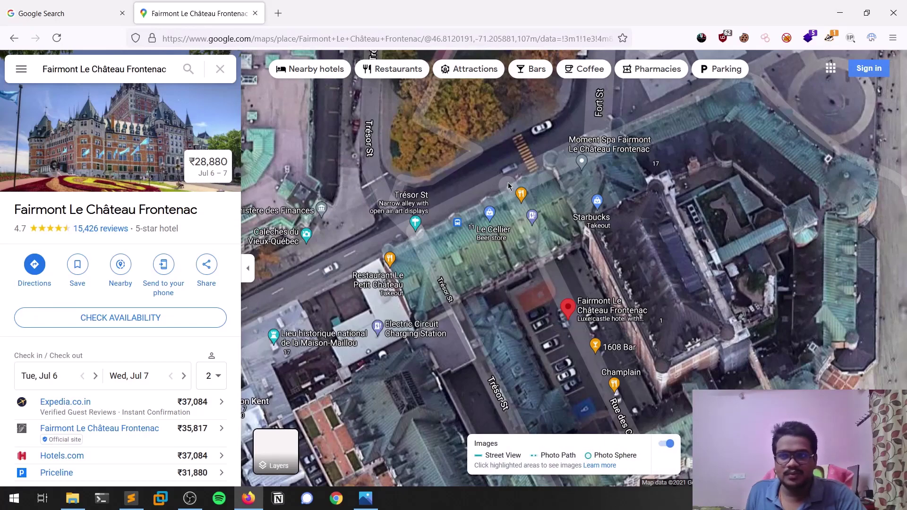
{"action": "scroll", "coordinate": [508, 185], "scroll_direction": "down", "scroll_amount": 3}
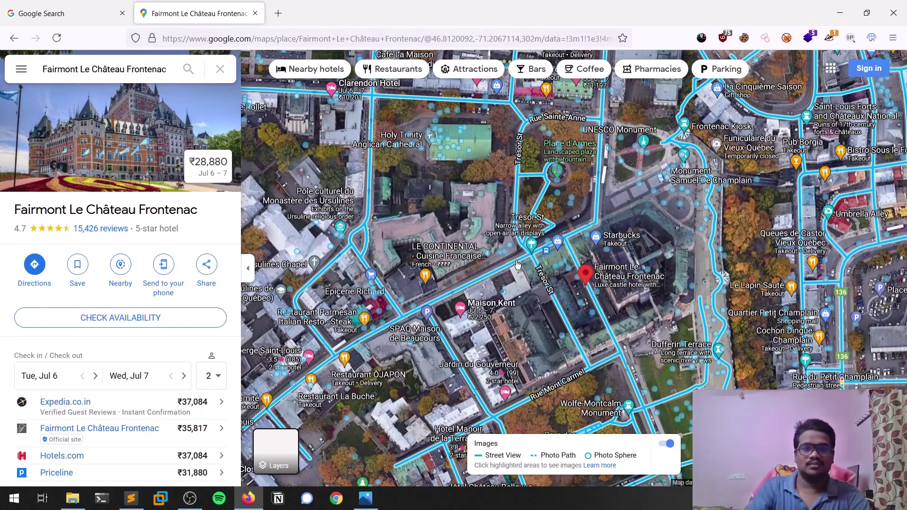
{"action": "left_click", "coordinate": [517, 265]}
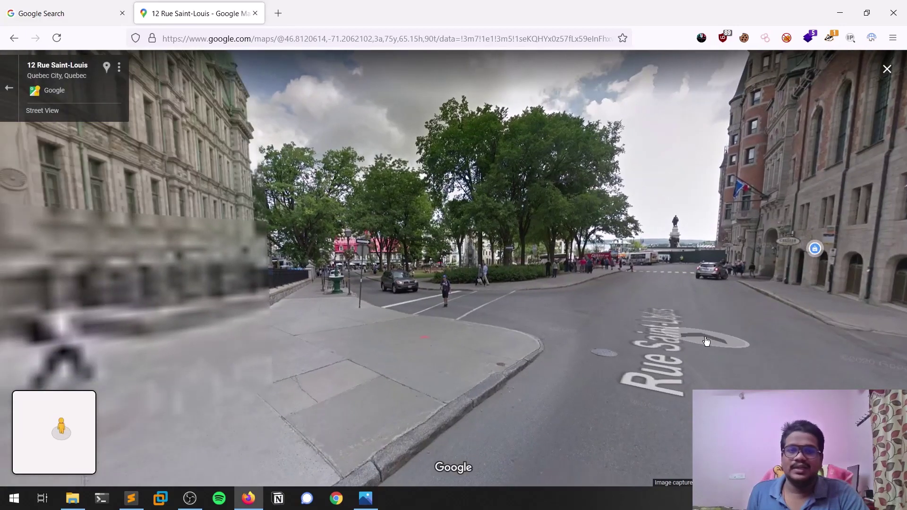
Look around from 12 Rue Saint-Louis to compare the hotel façade and street with the photo's background
{"action": "left_click_drag", "start_coordinate": [706, 341], "coordinate": [161, 430]}
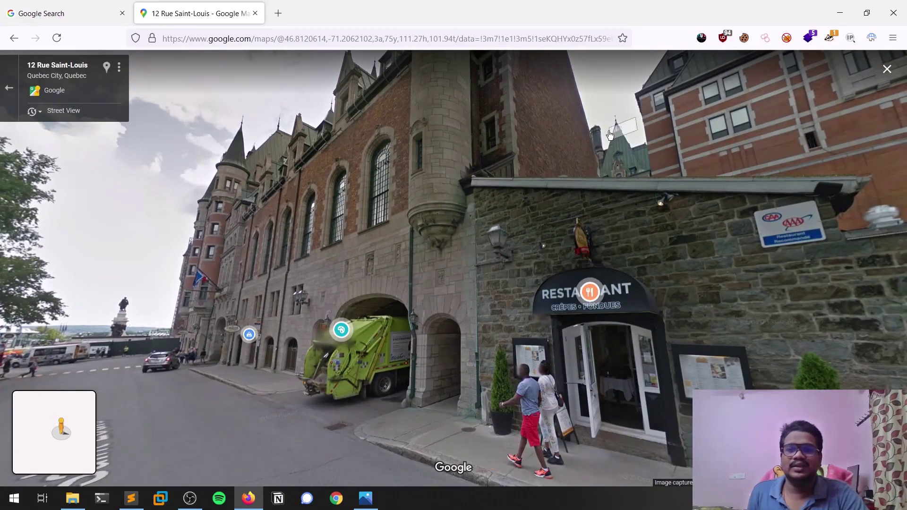
{"action": "left_click_drag", "start_coordinate": [274, 470], "coordinate": [255, 415]}
{"action": "left_click_drag", "start_coordinate": [472, 402], "coordinate": [300, 391]}
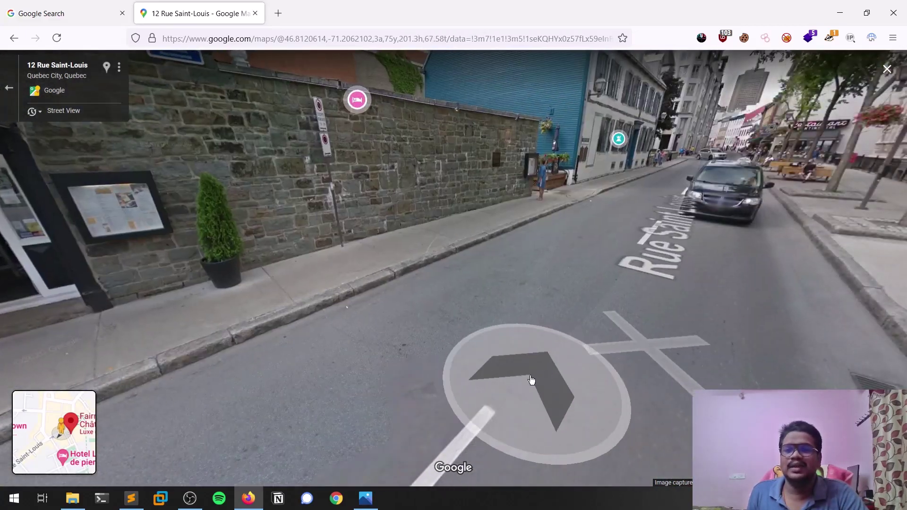
{"action": "left_click_drag", "start_coordinate": [533, 380], "coordinate": [399, 380]}
{"action": "left_click_drag", "start_coordinate": [494, 367], "coordinate": [429, 367]}
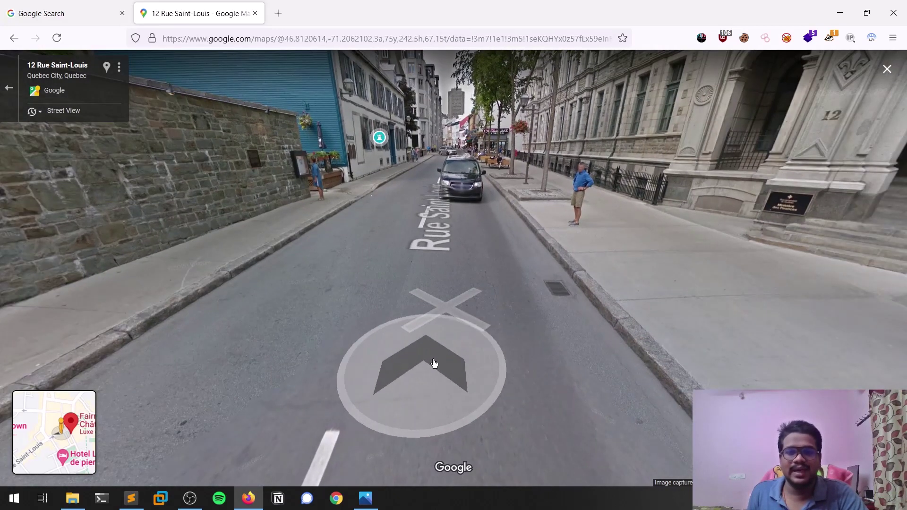